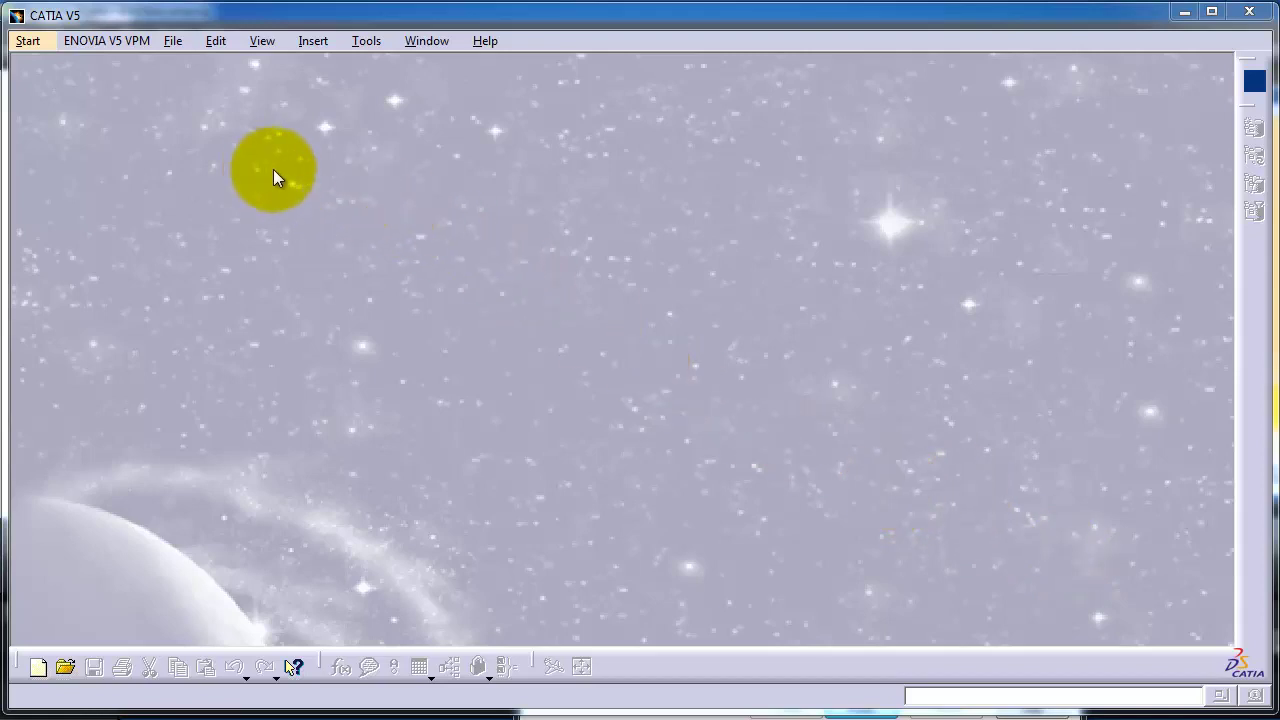
# Create a new Part document and accept the default name Part1.
pyautogui.click(170, 44)
pyautogui.click(182, 62)
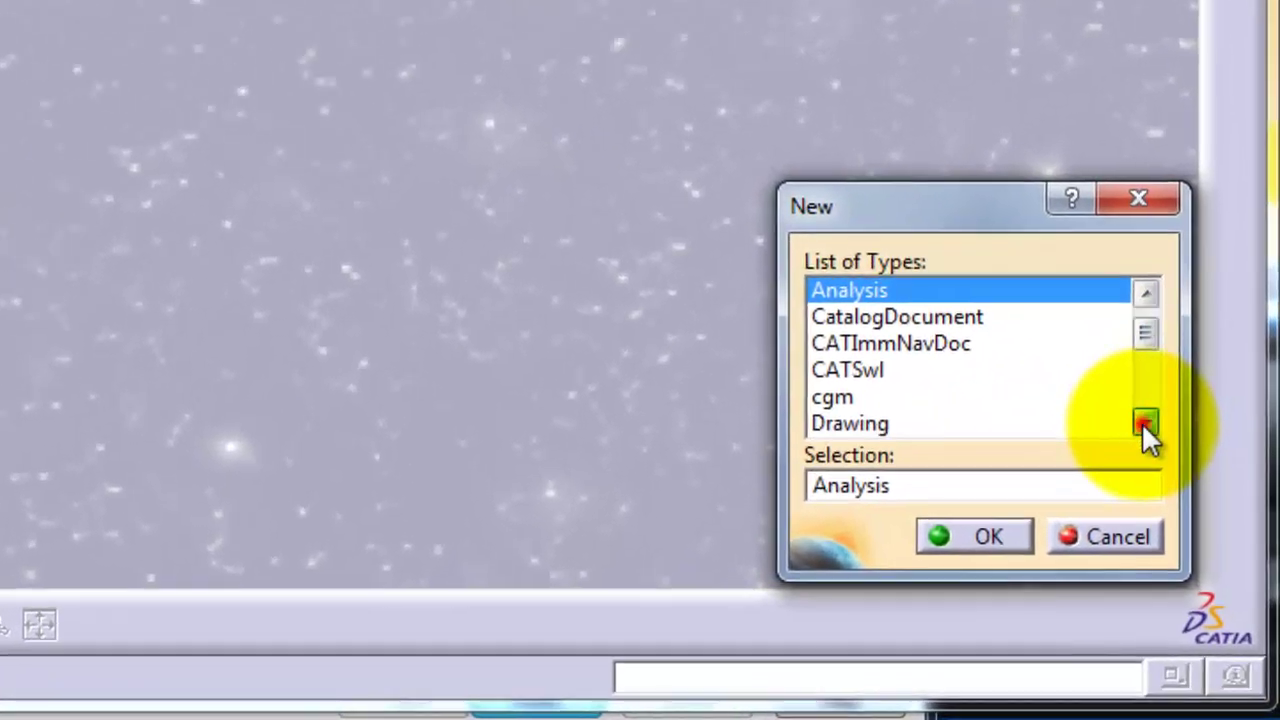
pyautogui.click(1200, 544)
pyautogui.click(1200, 544)
pyautogui.click(1145, 420)
pyautogui.scroll(-3, 948, 423)
pyautogui.click(845, 290)
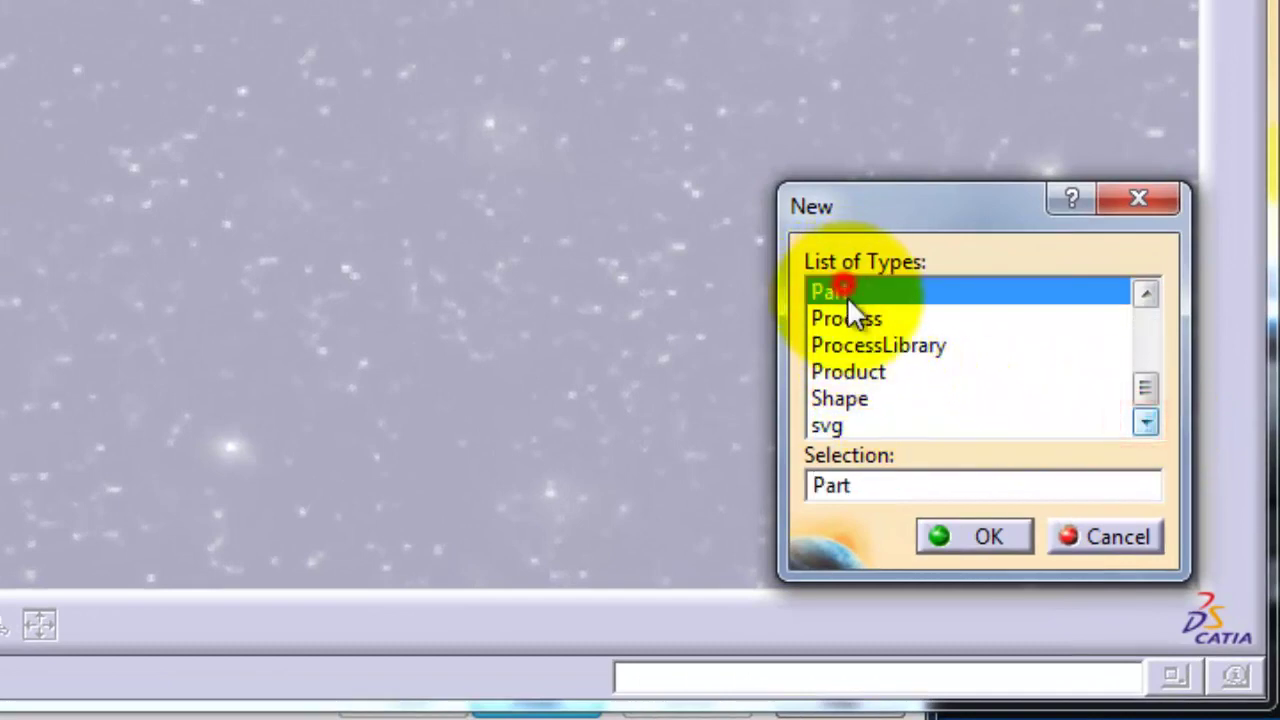
pyautogui.click(972, 536)
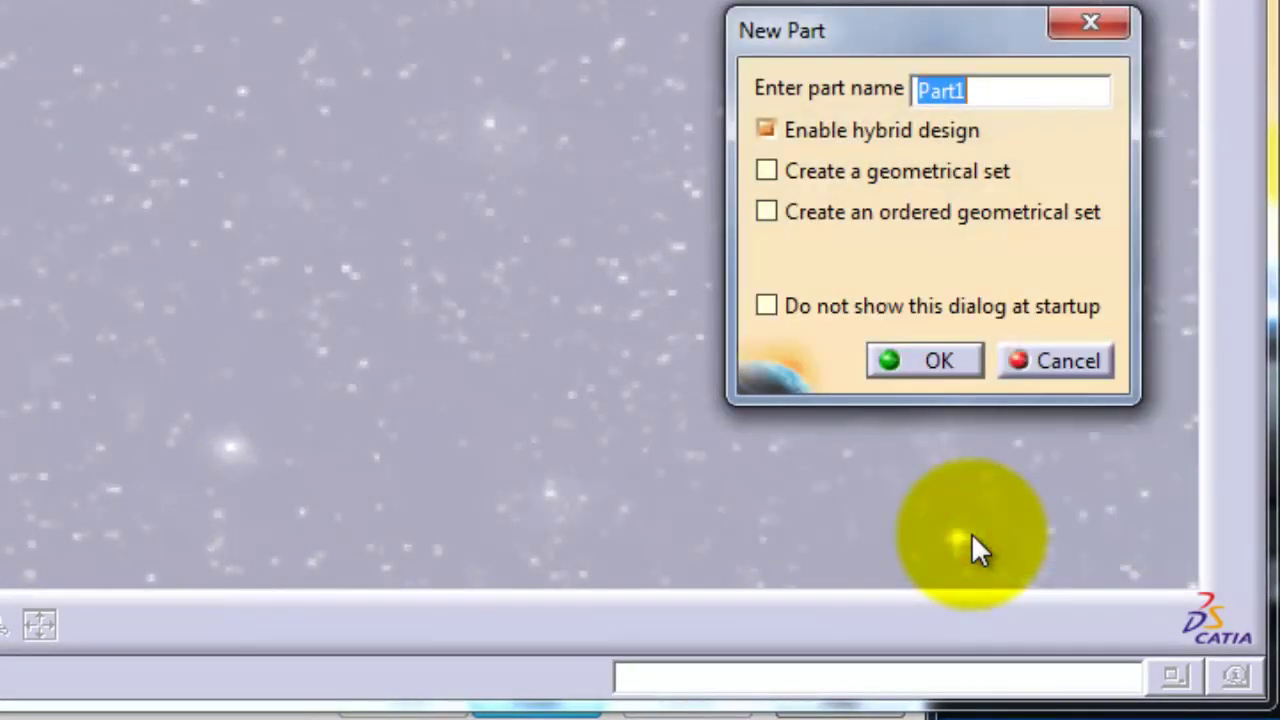
pyautogui.click(936, 356)
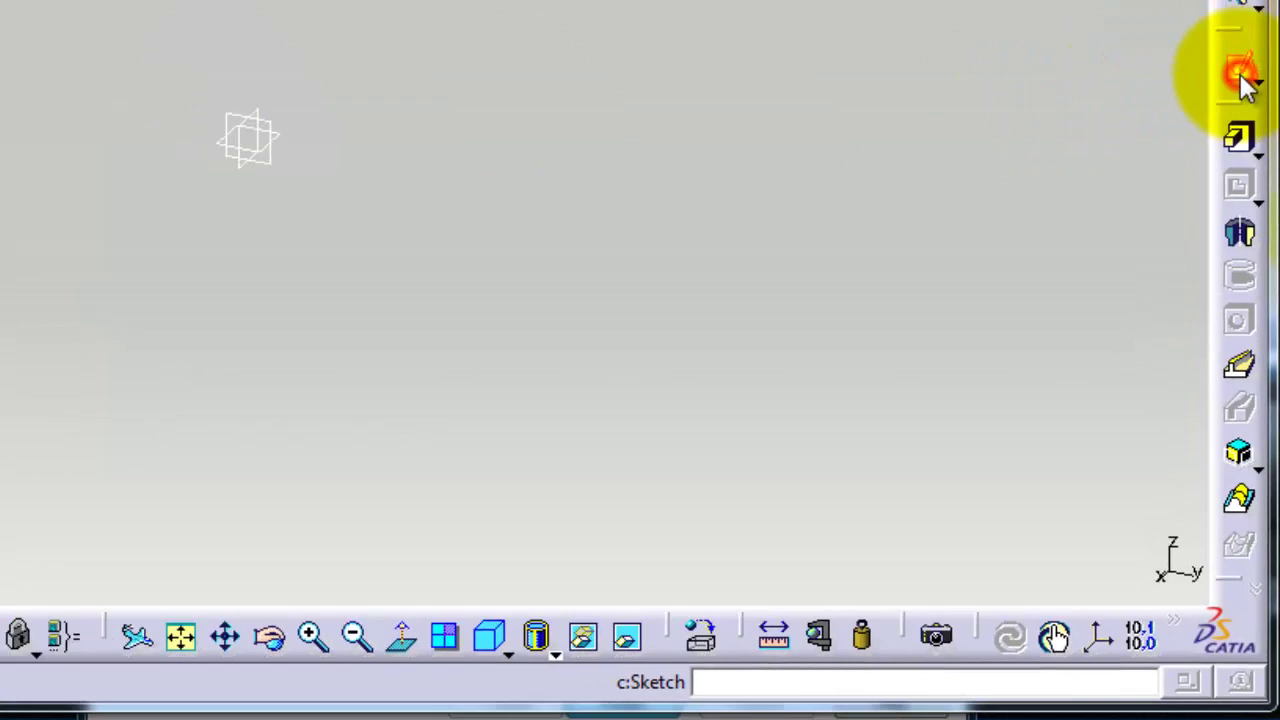
# Start a sketch on the zx plane and undock the Profile toolbar as a floating panel.
pyautogui.click(1242, 76)
pyautogui.click(112, 166)
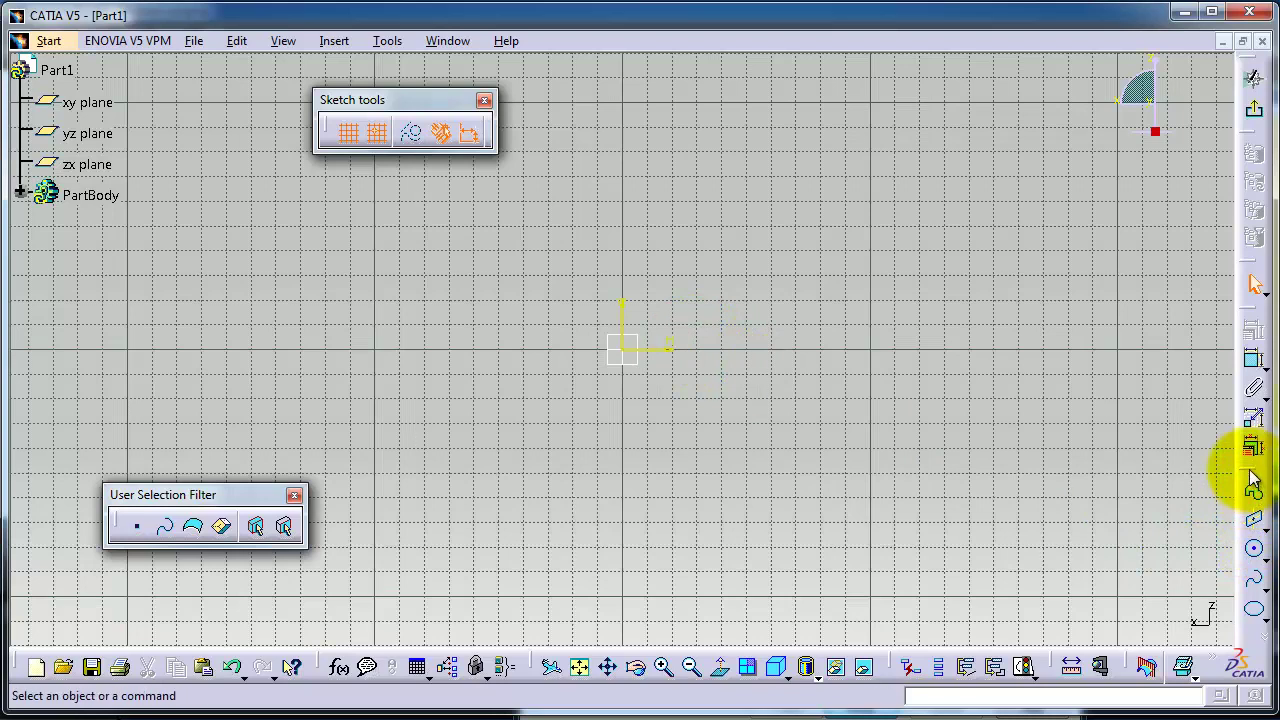
pyautogui.moveTo(1252, 479); pyautogui.dragTo(1200, 357)
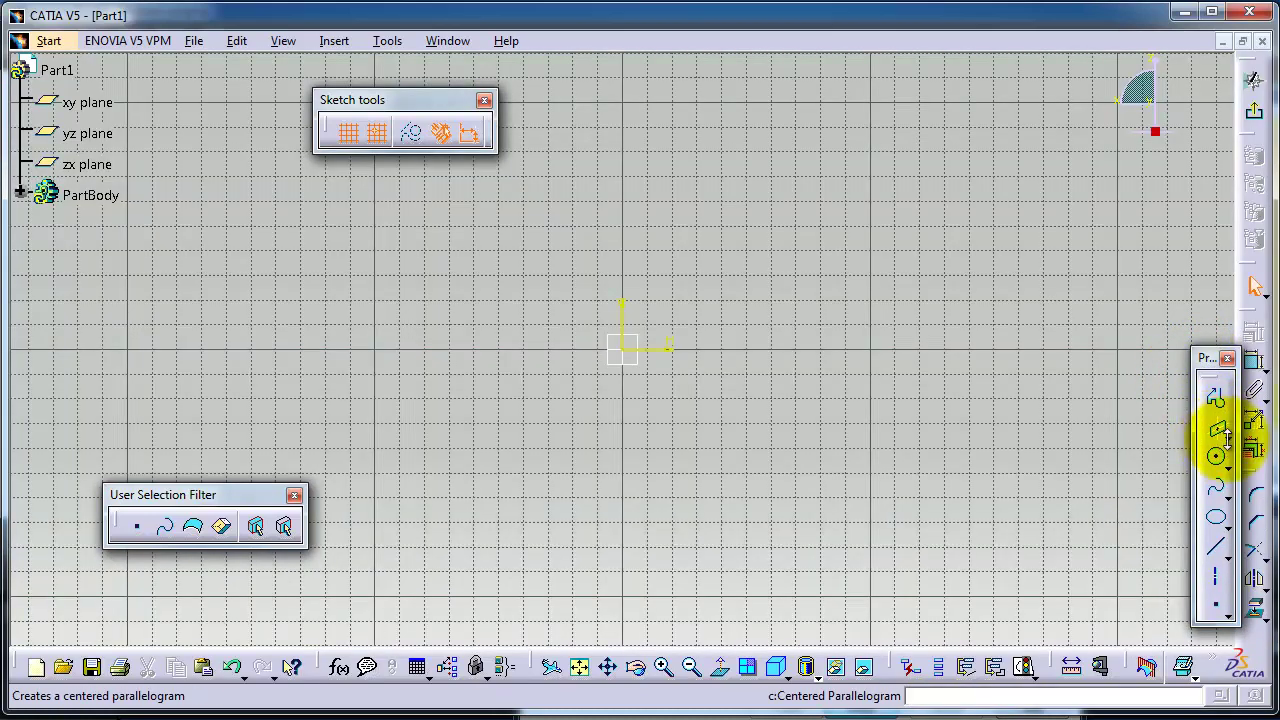
# Regroup the Profile, User Selection Filter and Sketch tools toolbars at the lower left.
pyautogui.click(1228, 446)
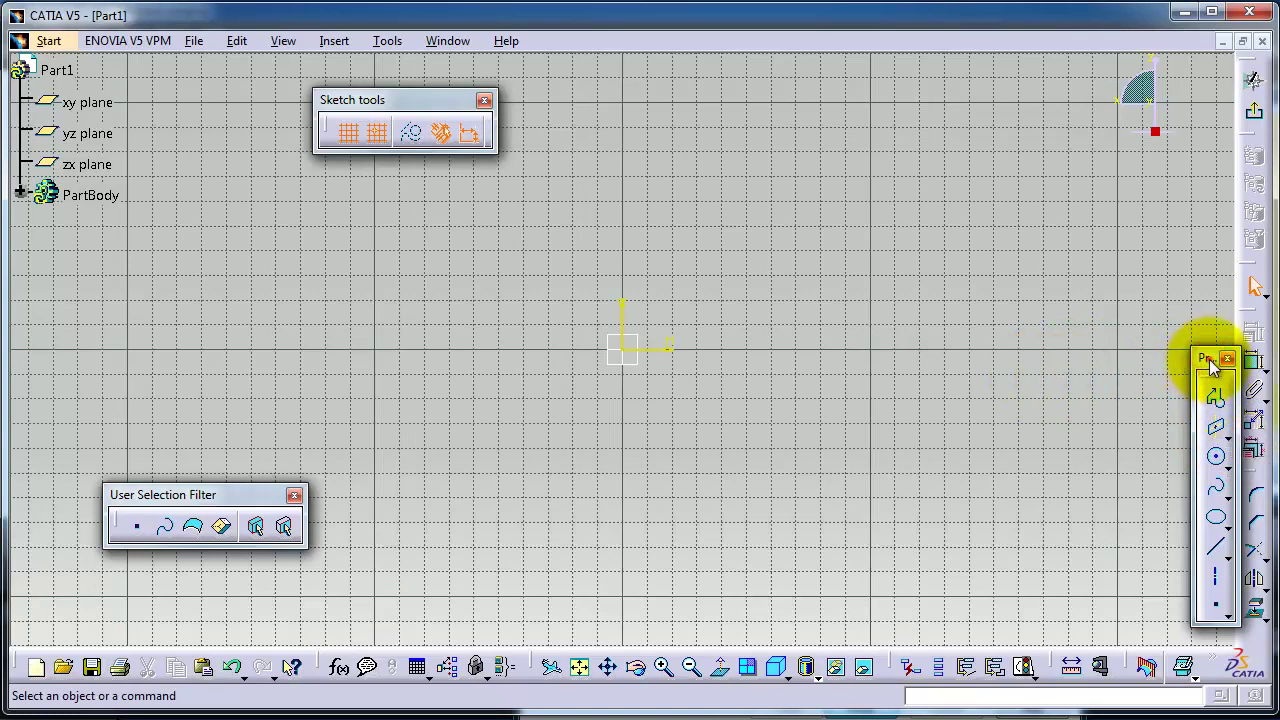
pyautogui.moveTo(1208, 358); pyautogui.dragTo(362, 398)
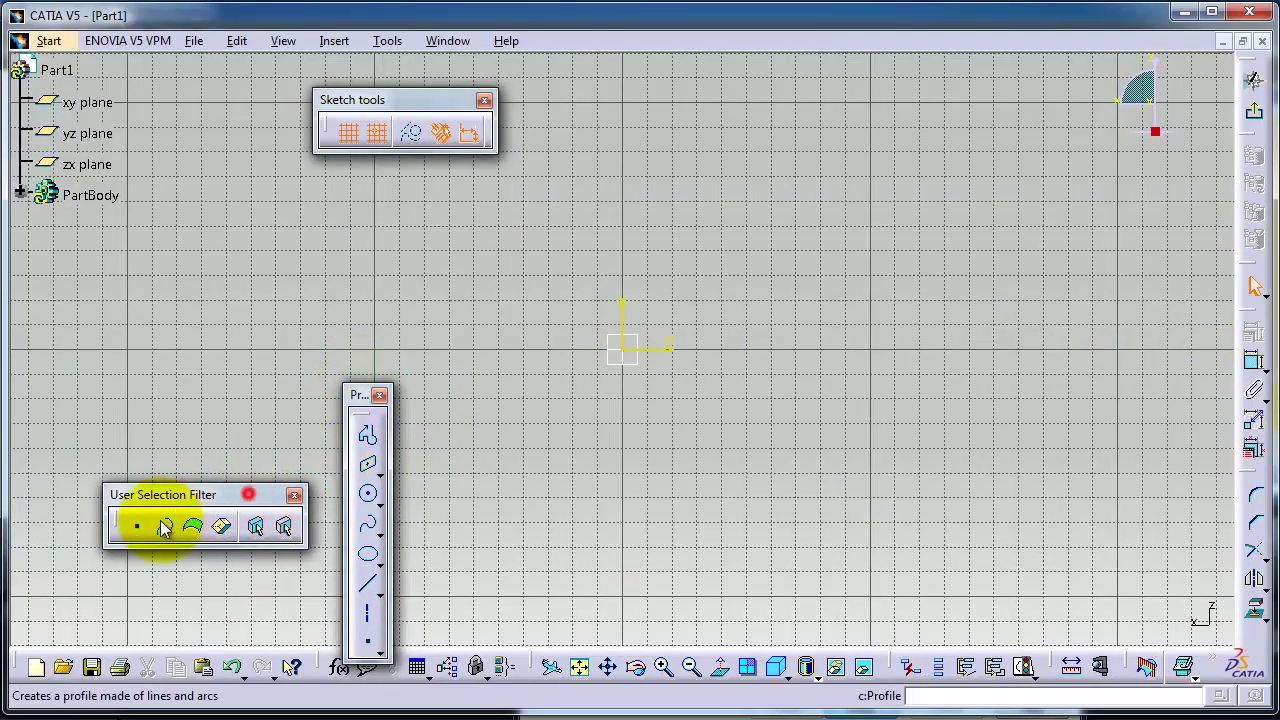
pyautogui.moveTo(165, 530)
pyautogui.mouseDown()
pyautogui.moveTo(94, 609)
pyautogui.moveTo(186, 609)
pyautogui.moveTo(201, 583)
pyautogui.mouseUp()
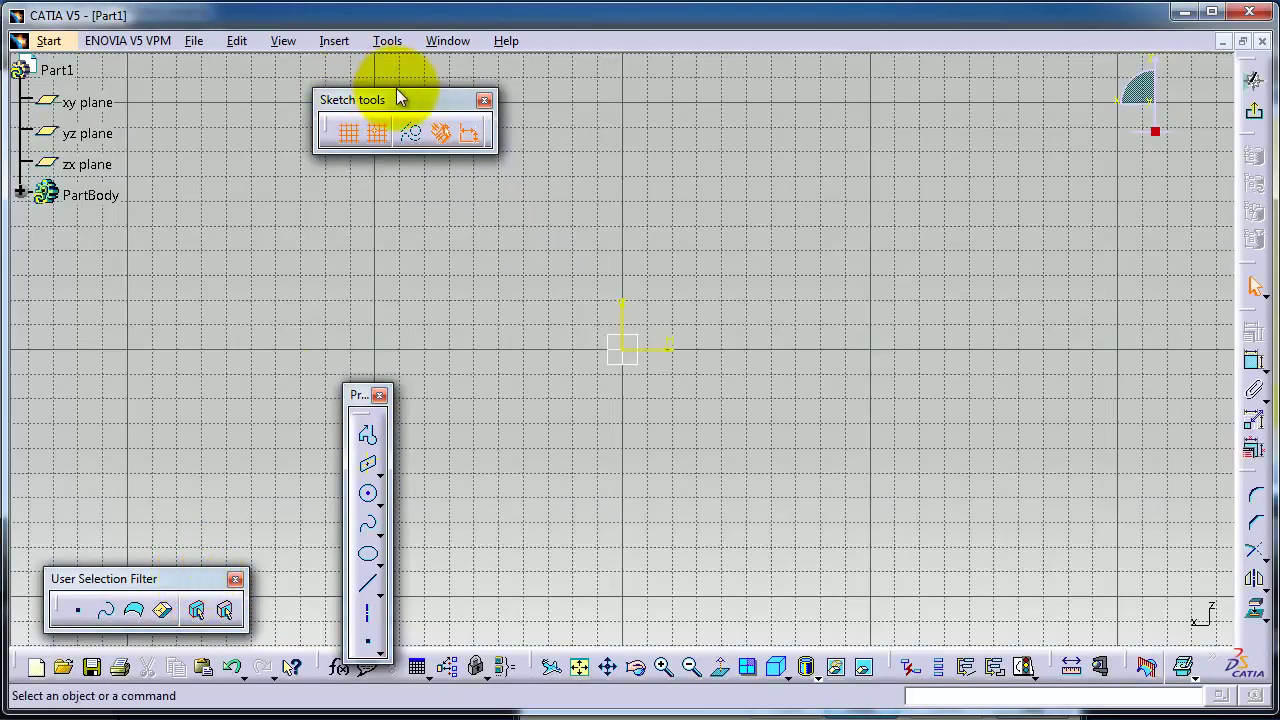
pyautogui.moveTo(400, 97)
pyautogui.mouseDown()
pyautogui.moveTo(180, 394)
pyautogui.moveTo(150, 525)
pyautogui.mouseUp()
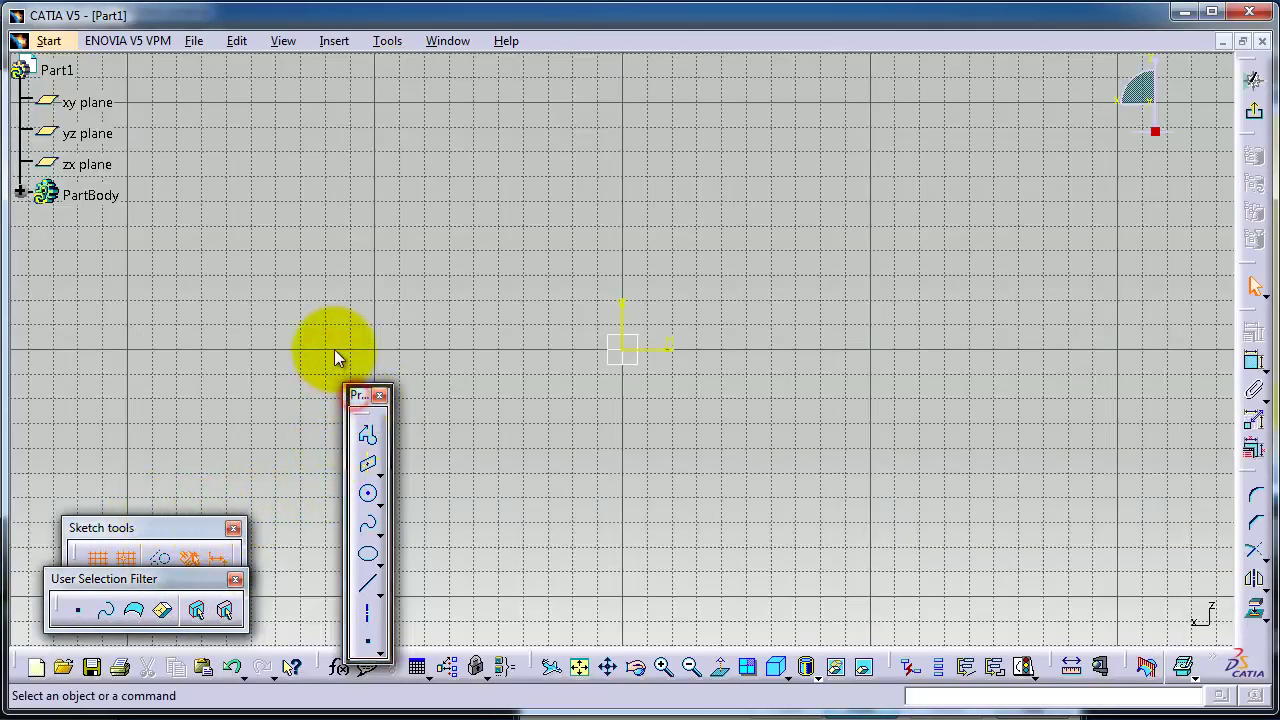
pyautogui.moveTo(352, 397); pyautogui.dragTo(334, 351)
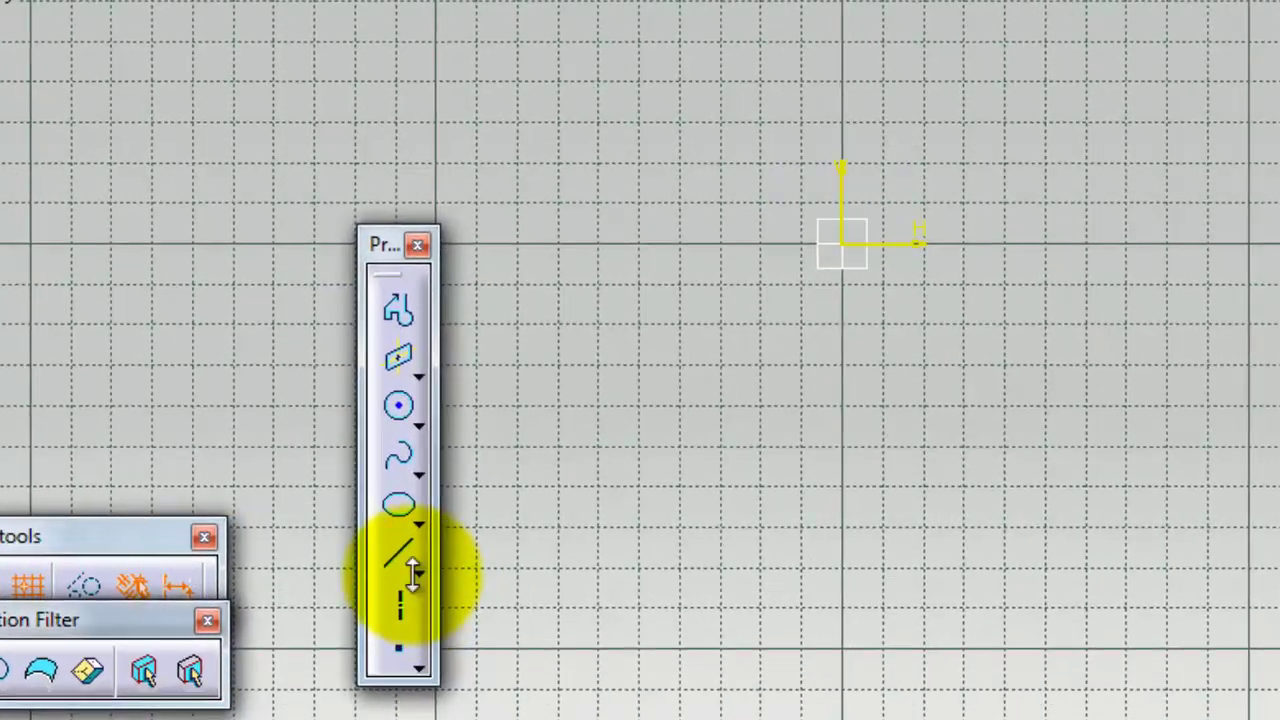
# Draw a diagonal line from the sketch origin to 100, 80 mm.
pyautogui.click(351, 539)
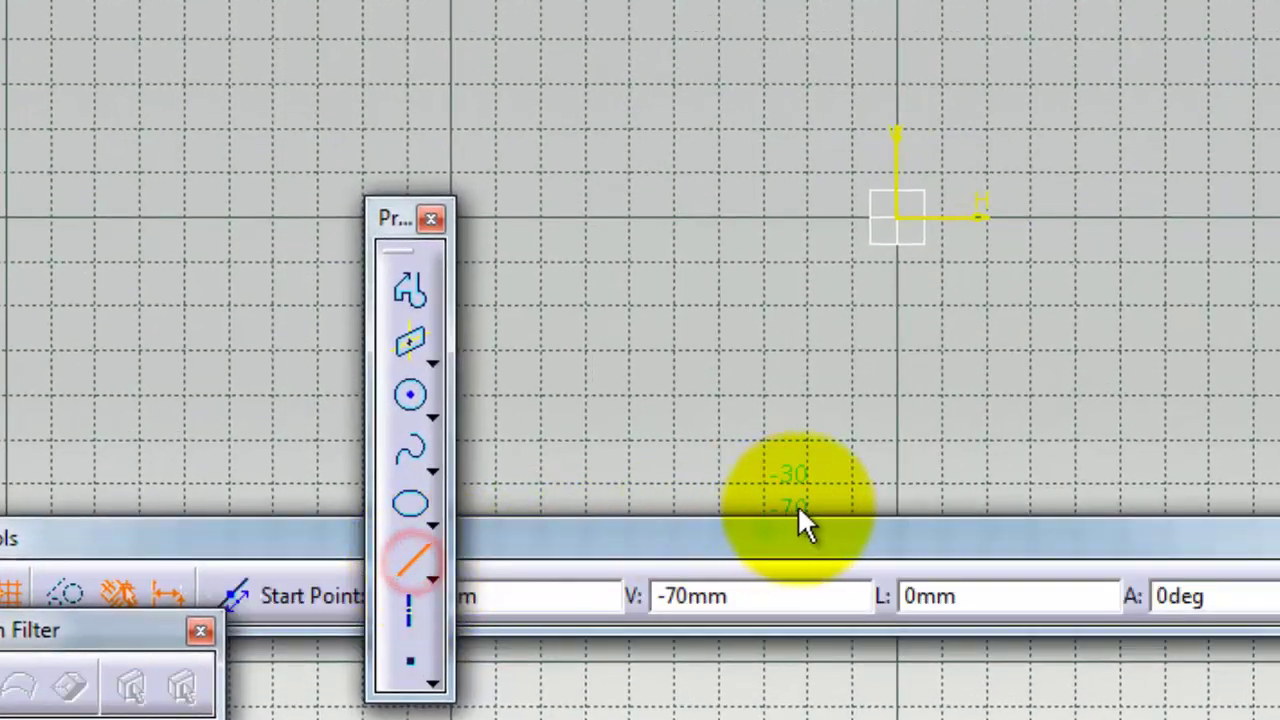
pyautogui.click(786, 534)
pyautogui.moveTo(964, 486)
pyautogui.mouseDown()
pyautogui.moveTo(1107, 496)
pyautogui.moveTo(1126, 476)
pyautogui.mouseUp()
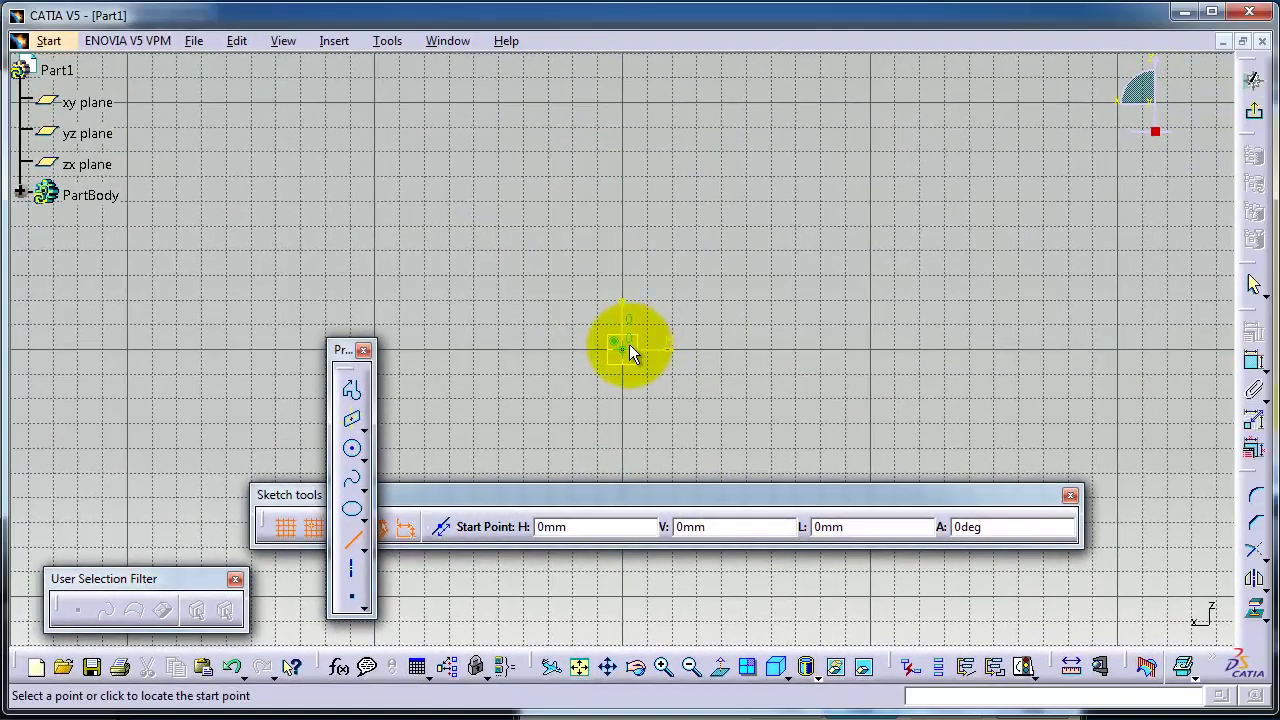
pyautogui.click(658, 330)
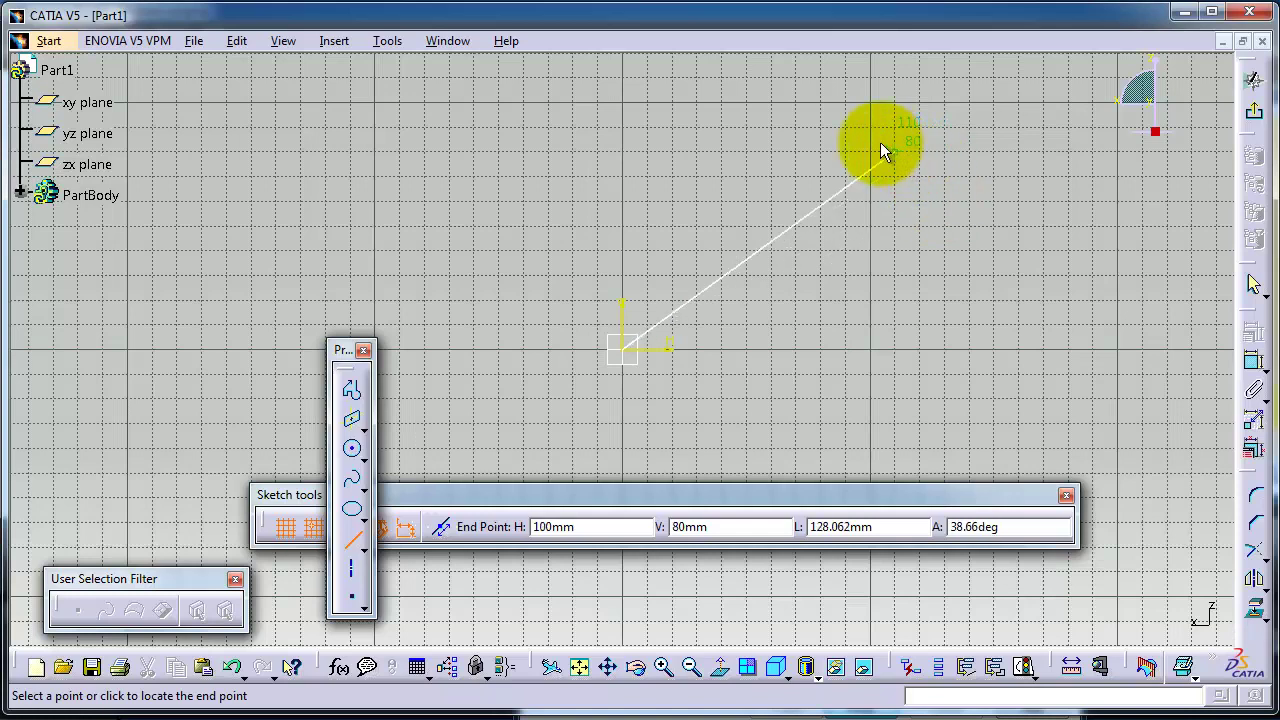
pyautogui.click(793, 129)
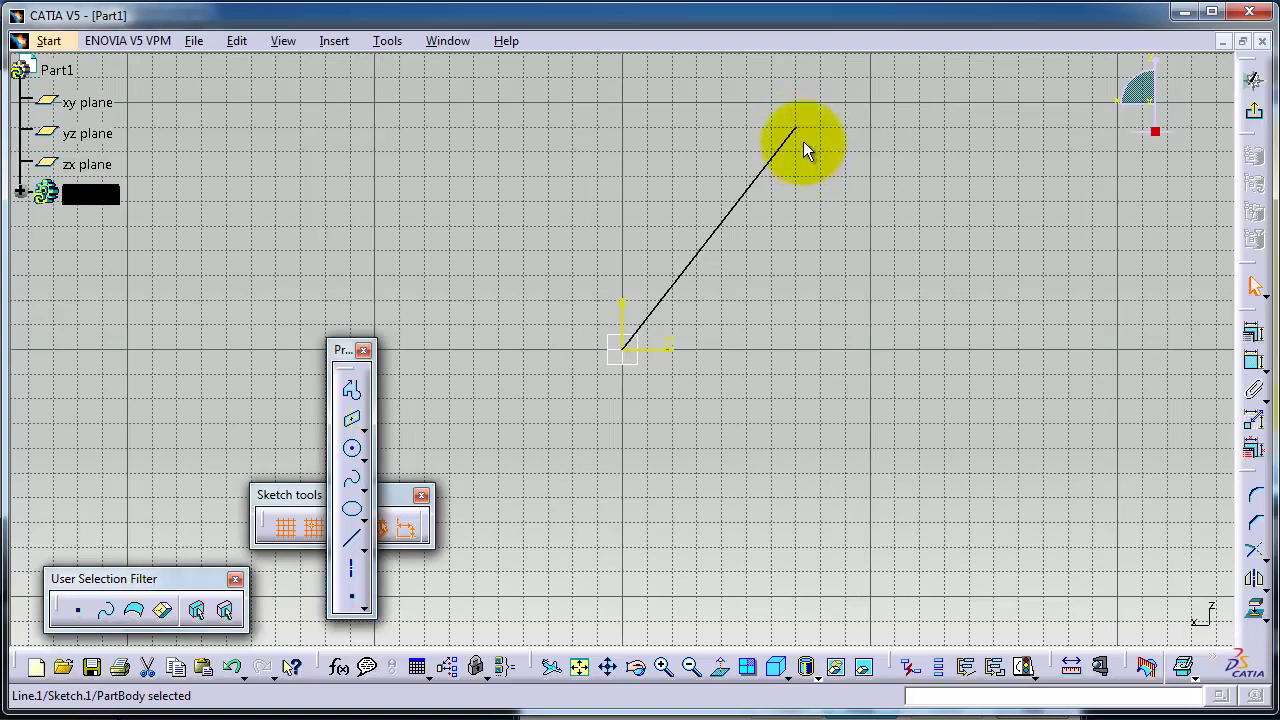
# Add a horizontal top line to the right, then a 70 mm vertical line downward.
pyautogui.click(351, 540)
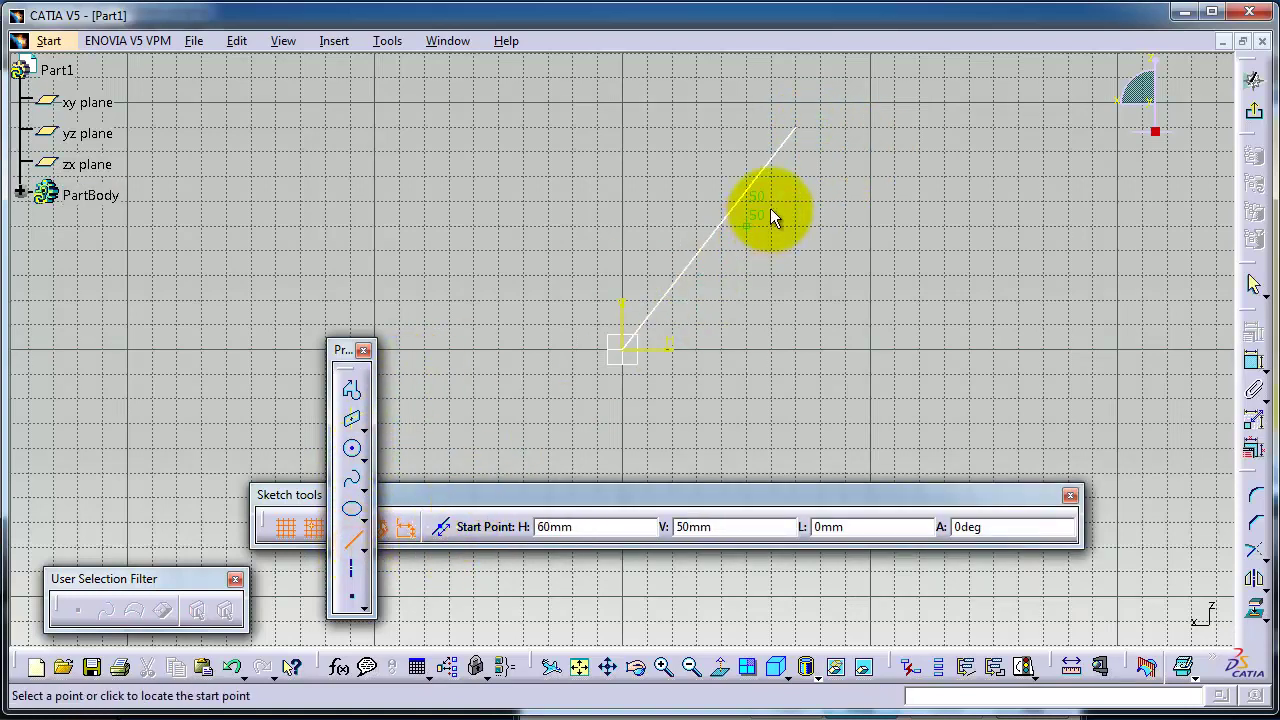
pyautogui.click(799, 127)
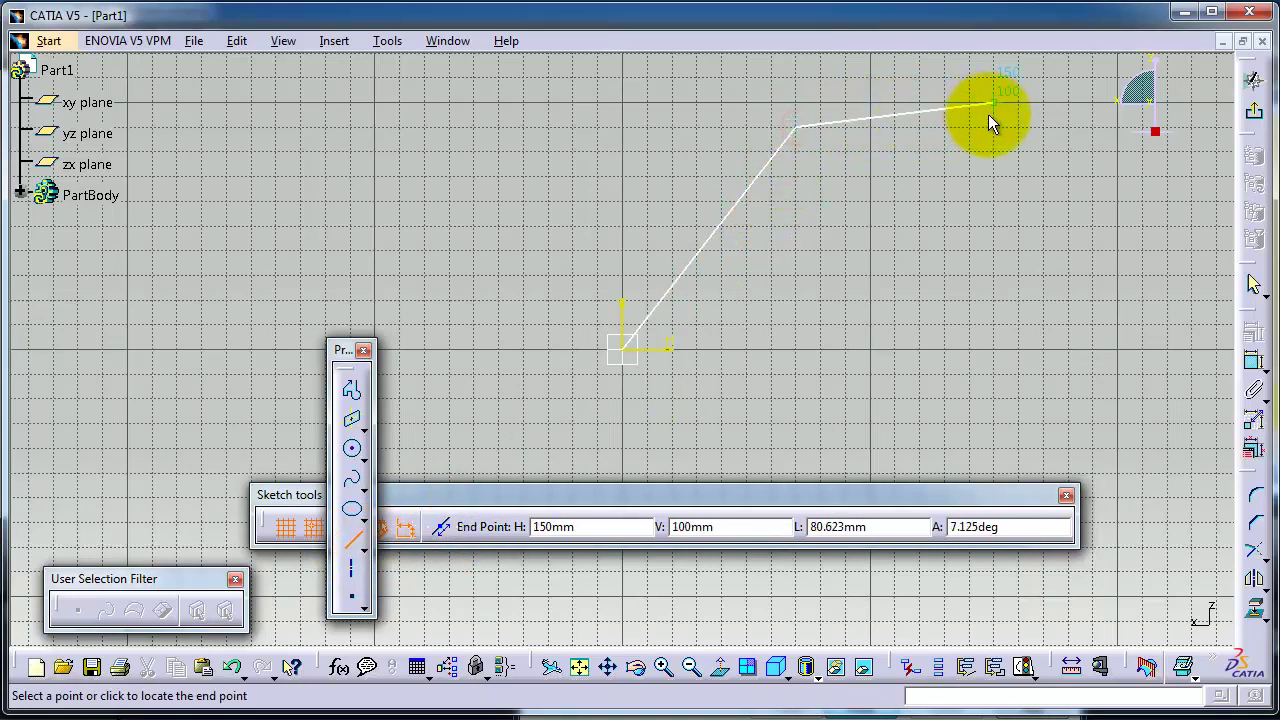
pyautogui.click(992, 128)
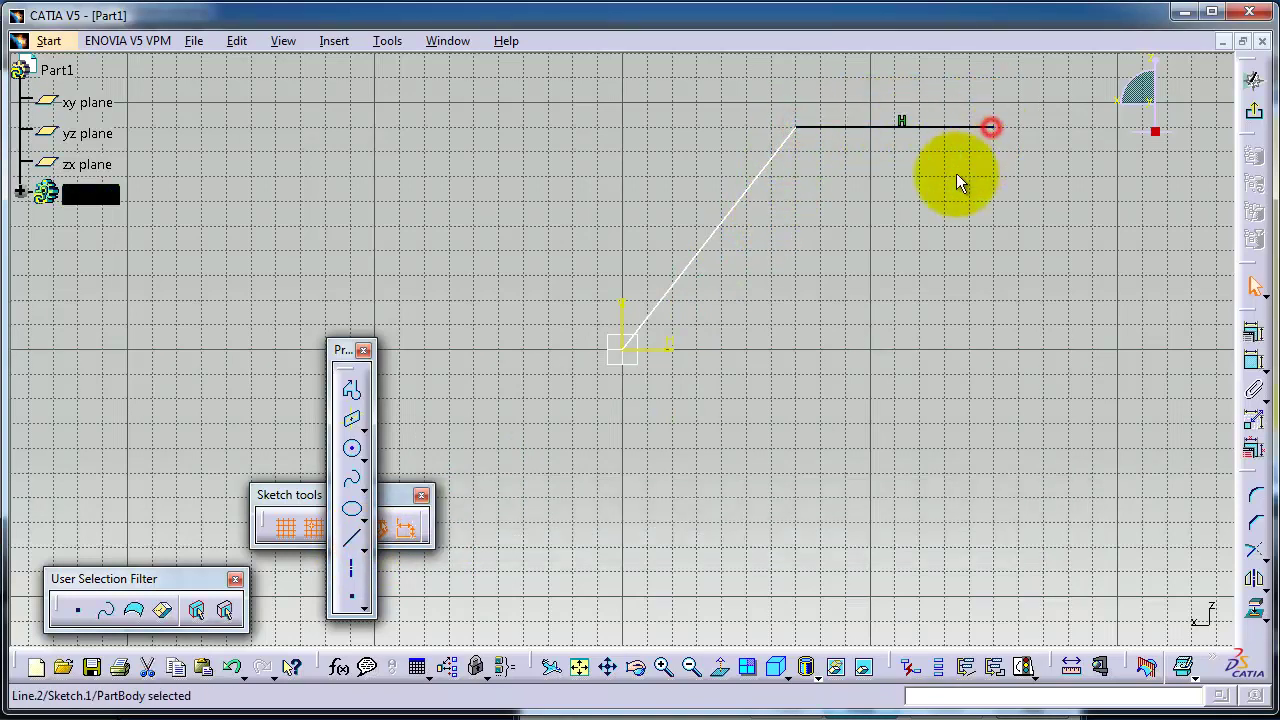
pyautogui.click(351, 540)
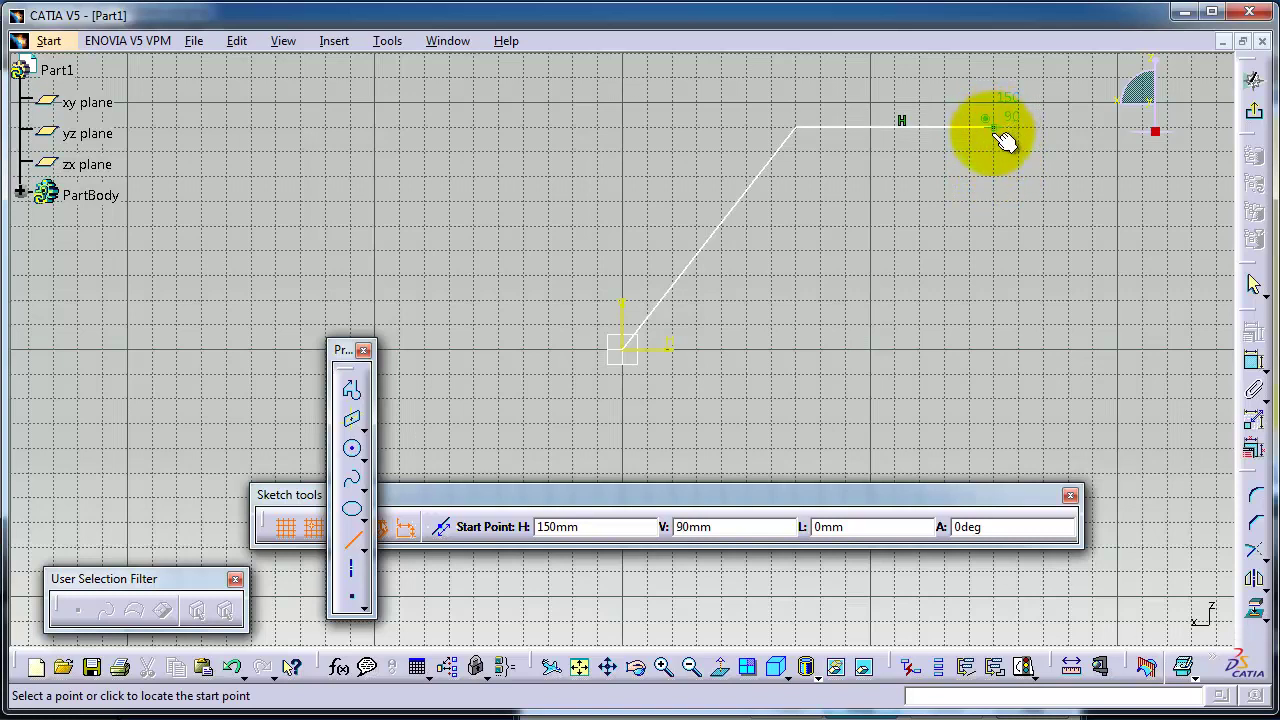
pyautogui.click(996, 128)
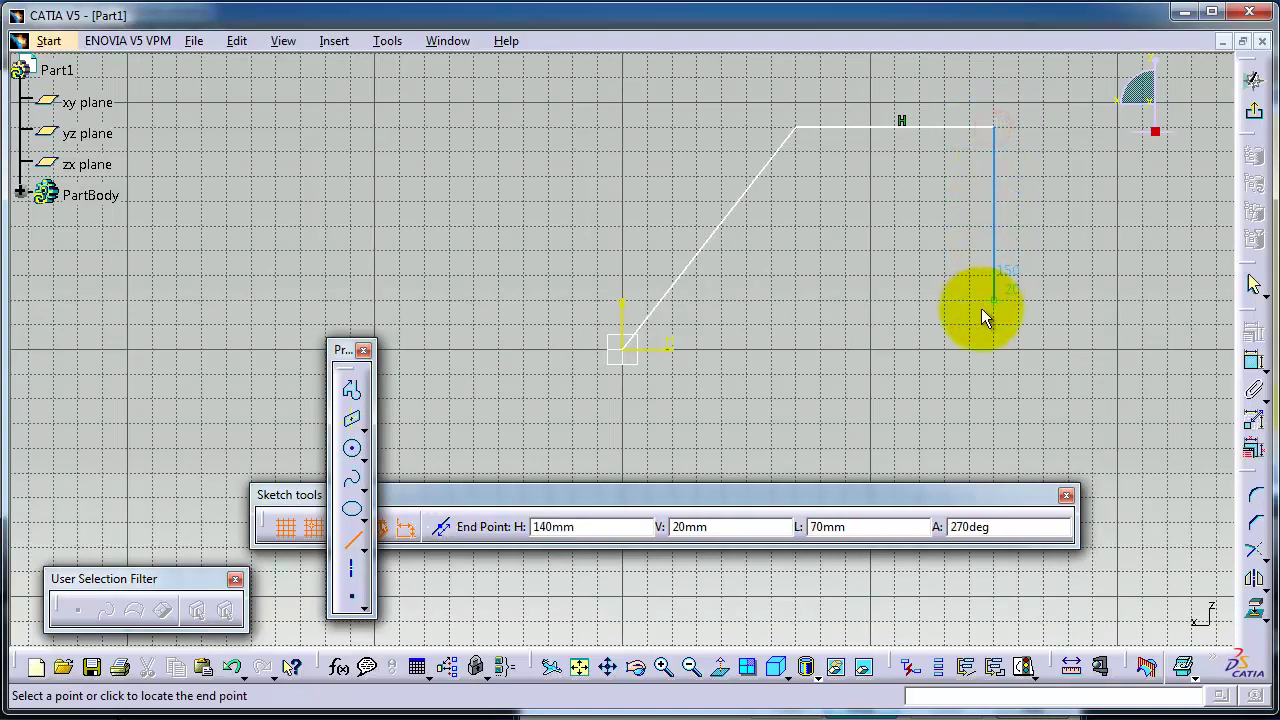
pyautogui.click(993, 342)
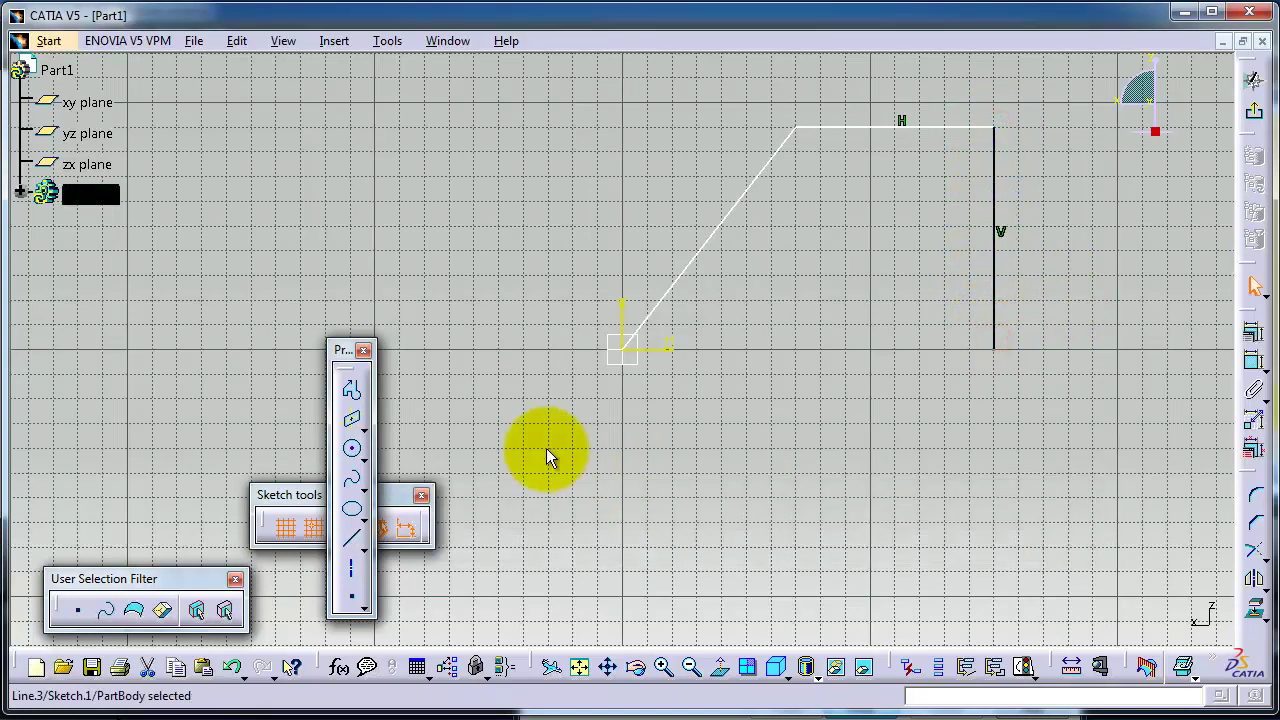
# Draw a horizontal line from the vertical line's lower end back to the origin.
pyautogui.click(353, 538)
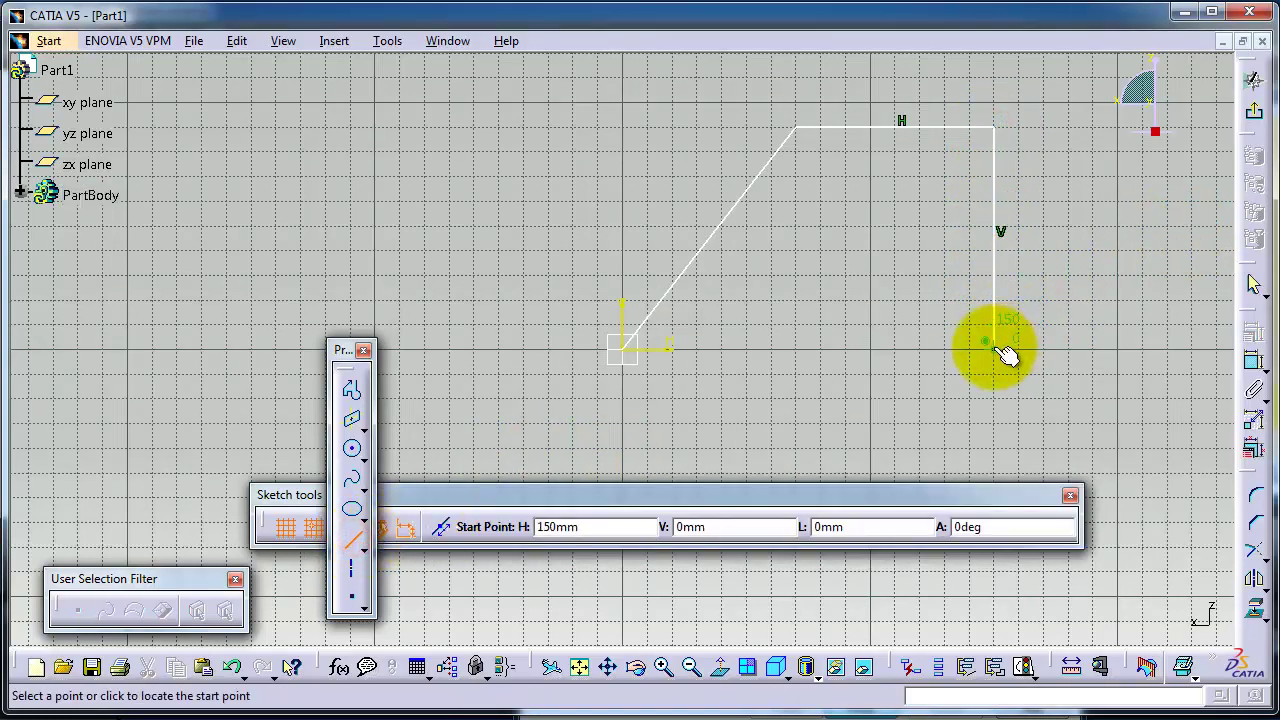
pyautogui.click(993, 348)
pyautogui.click(622, 348)
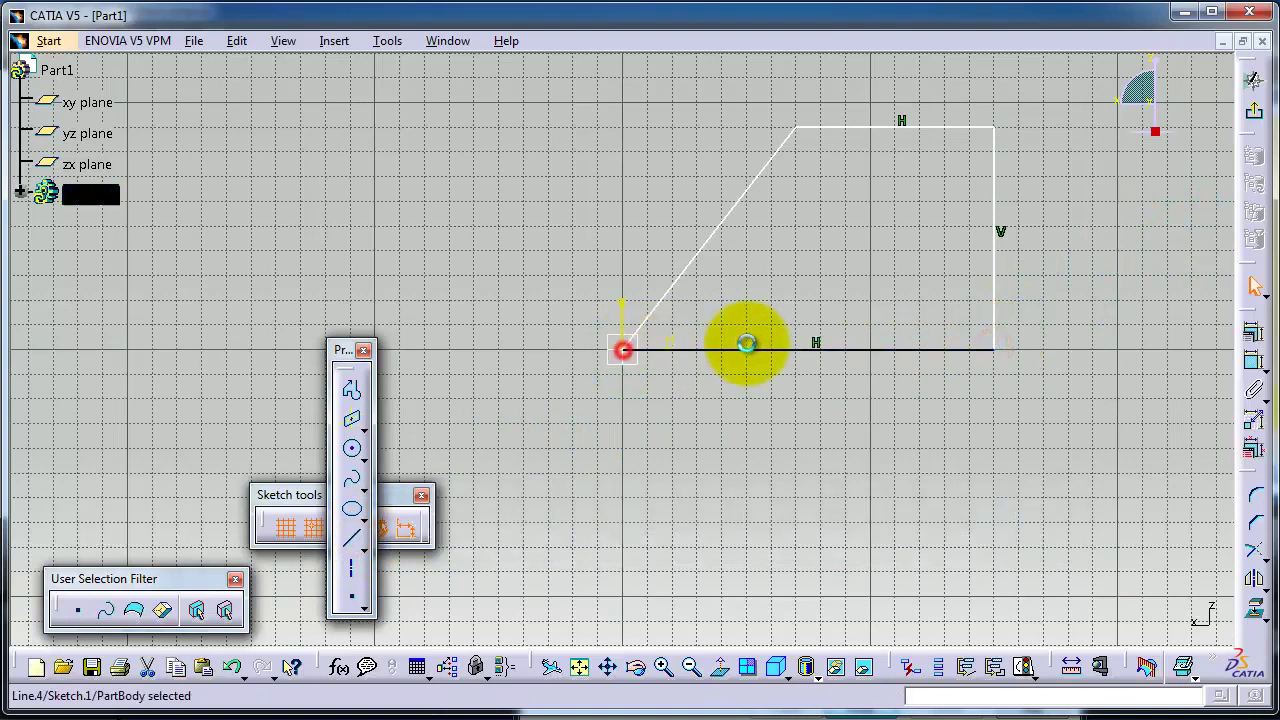
pyautogui.moveTo(826, 254); pyautogui.dragTo(593, 215, button='middle')
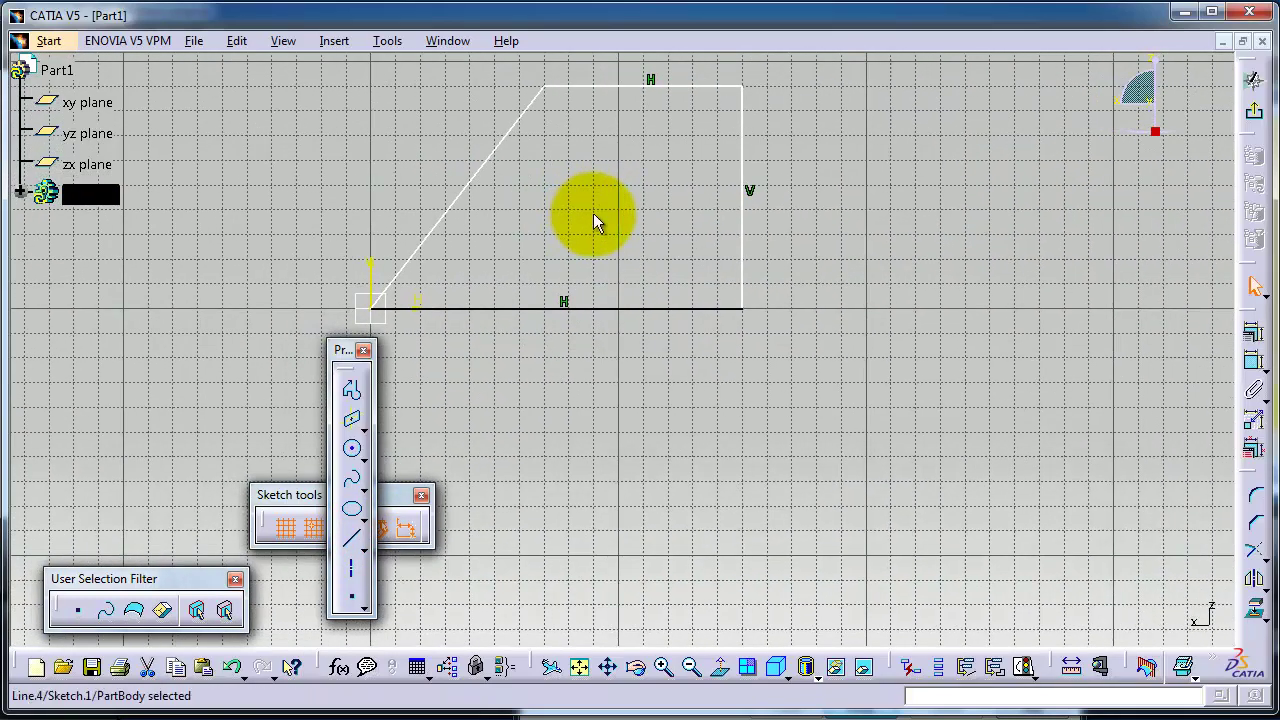
# Draw a continuous profile from 120, -40: diagonal, horizontal top, vertical side, closed at start.
pyautogui.click(353, 395)
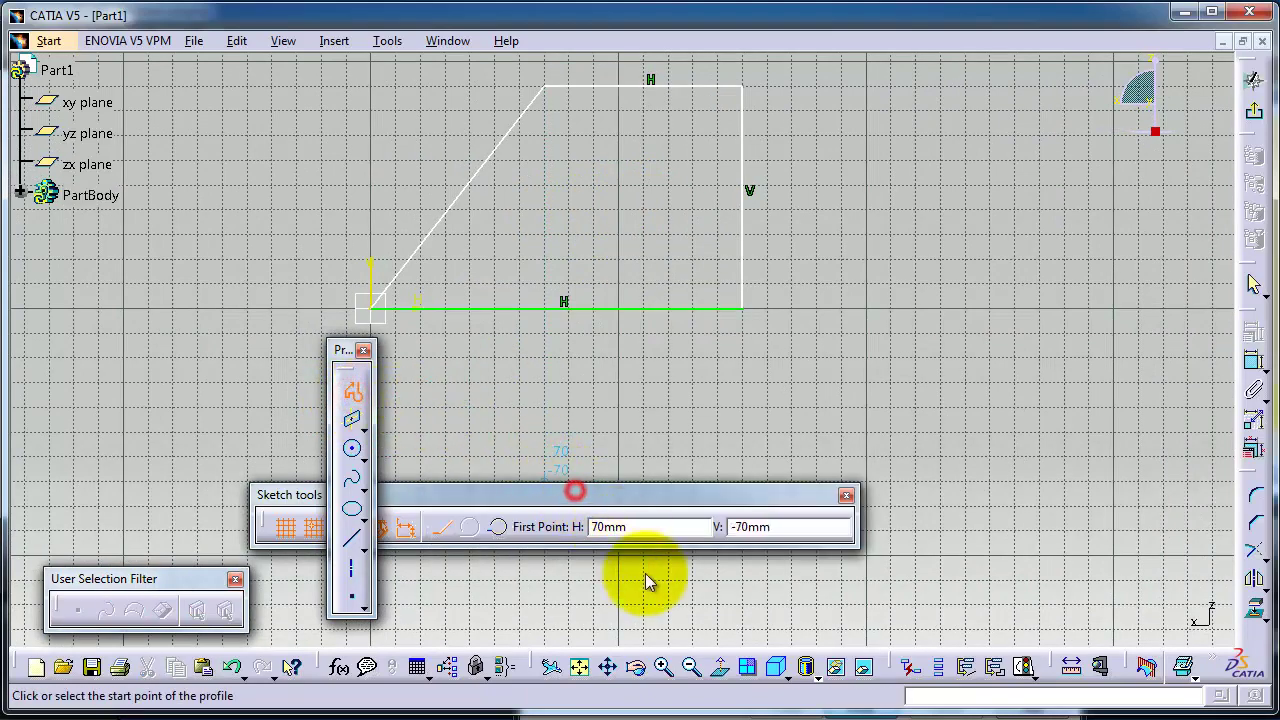
pyautogui.moveTo(650, 585); pyautogui.dragTo(654, 578)
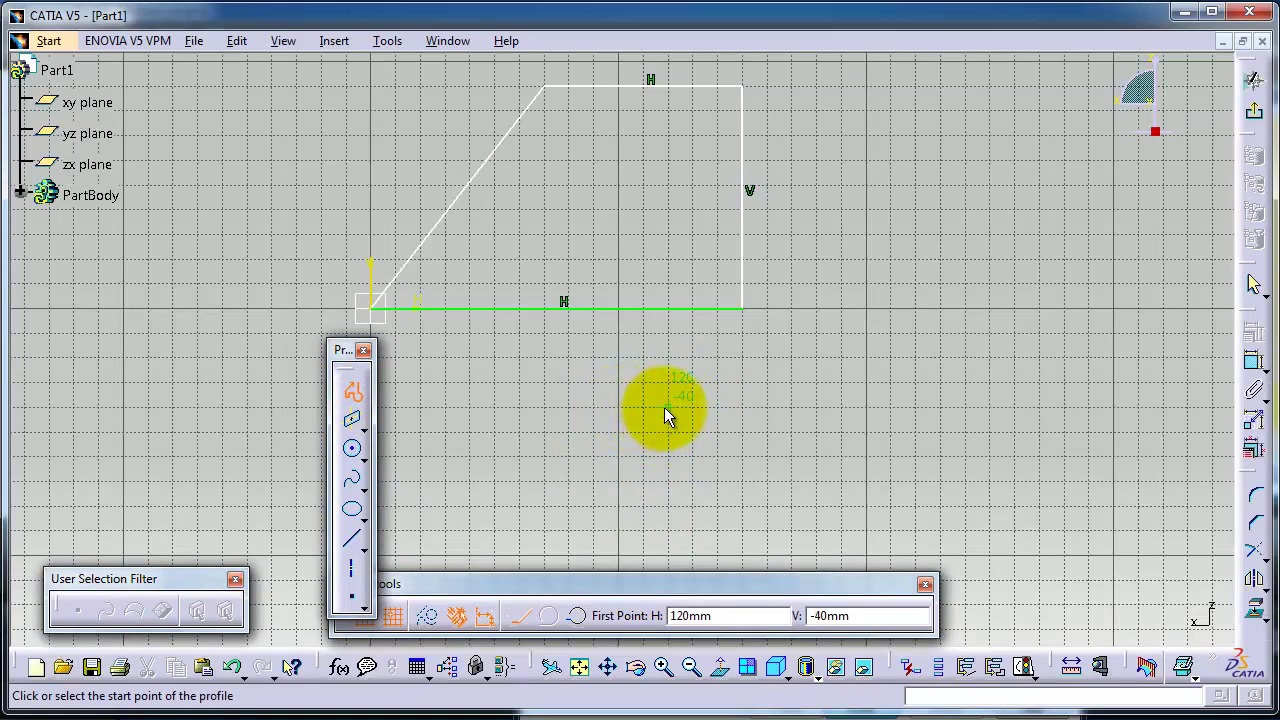
pyautogui.click(665, 407)
pyautogui.click(866, 287)
pyautogui.click(1138, 282)
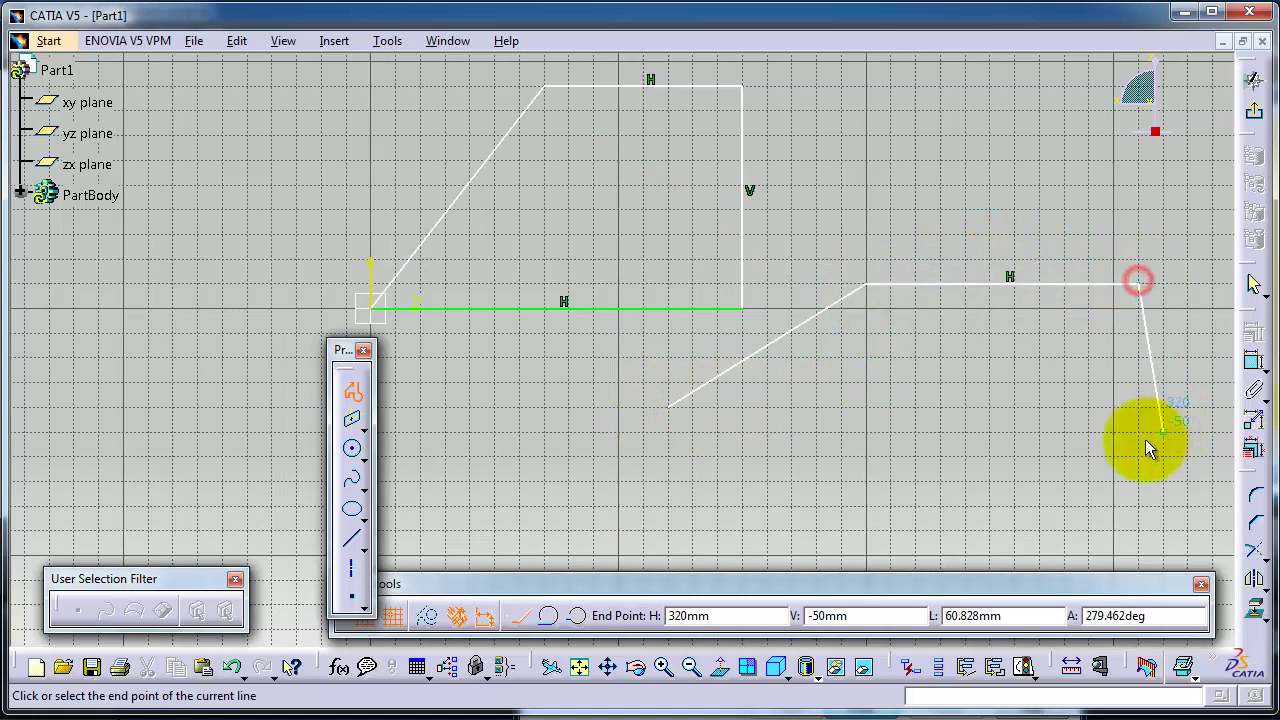
pyautogui.click(1140, 411)
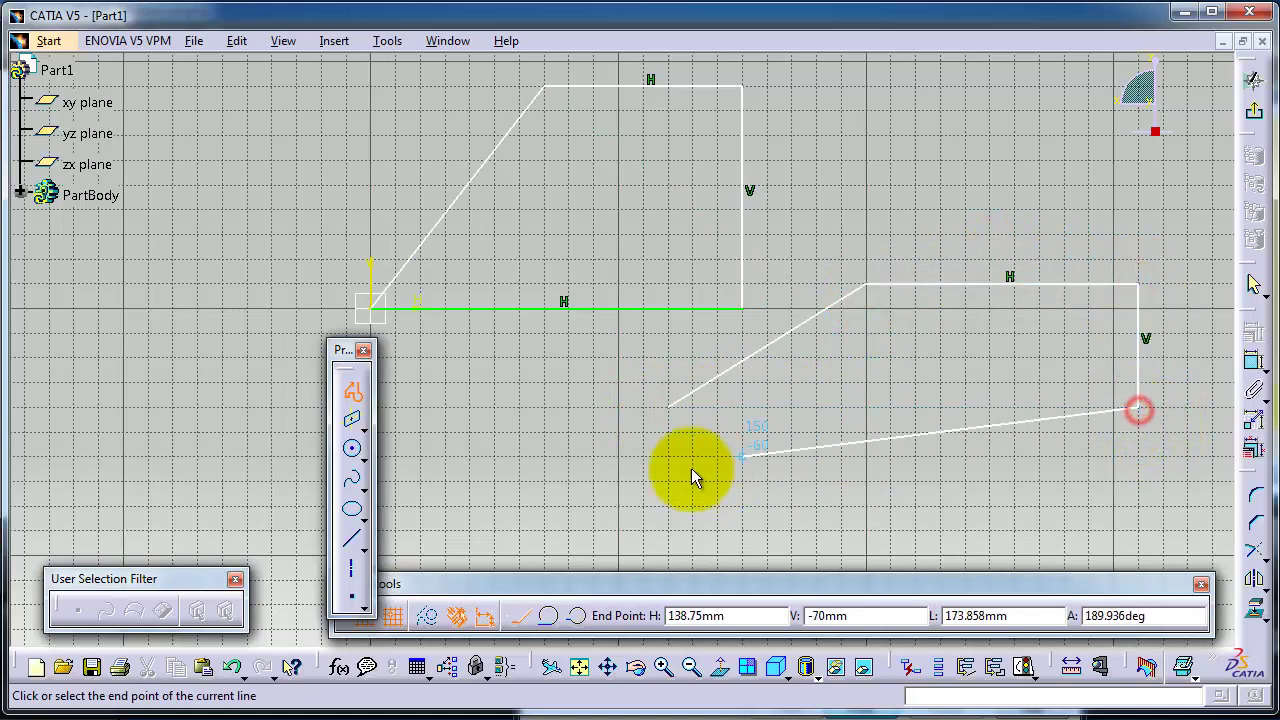
pyautogui.click(672, 408)
pyautogui.moveTo(978, 371)
pyautogui.mouseDown(button='middle')
pyautogui.moveTo(951, 263)
pyautogui.moveTo(960, 217)
pyautogui.moveTo(915, 194)
pyautogui.mouseUp(button='middle')
# Start a new profile with a horizontal top segment followed by a slanted segment.
pyautogui.click(354, 391)
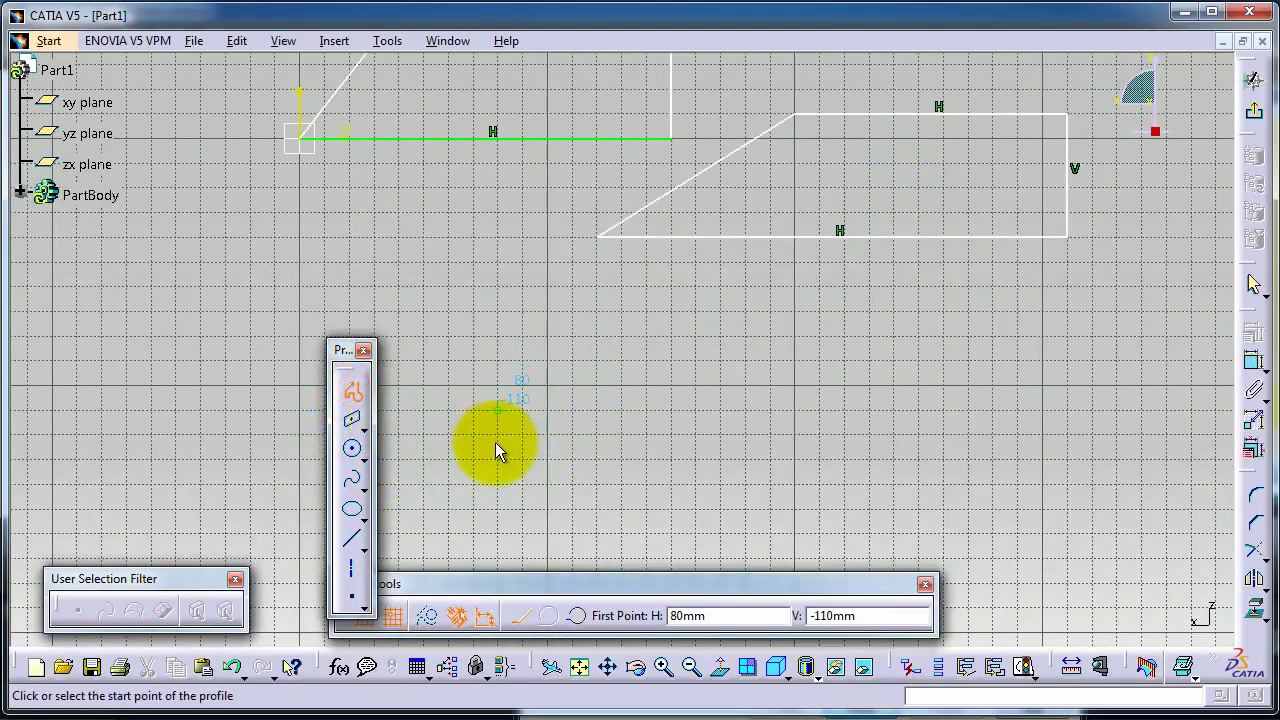
pyautogui.click(473, 359)
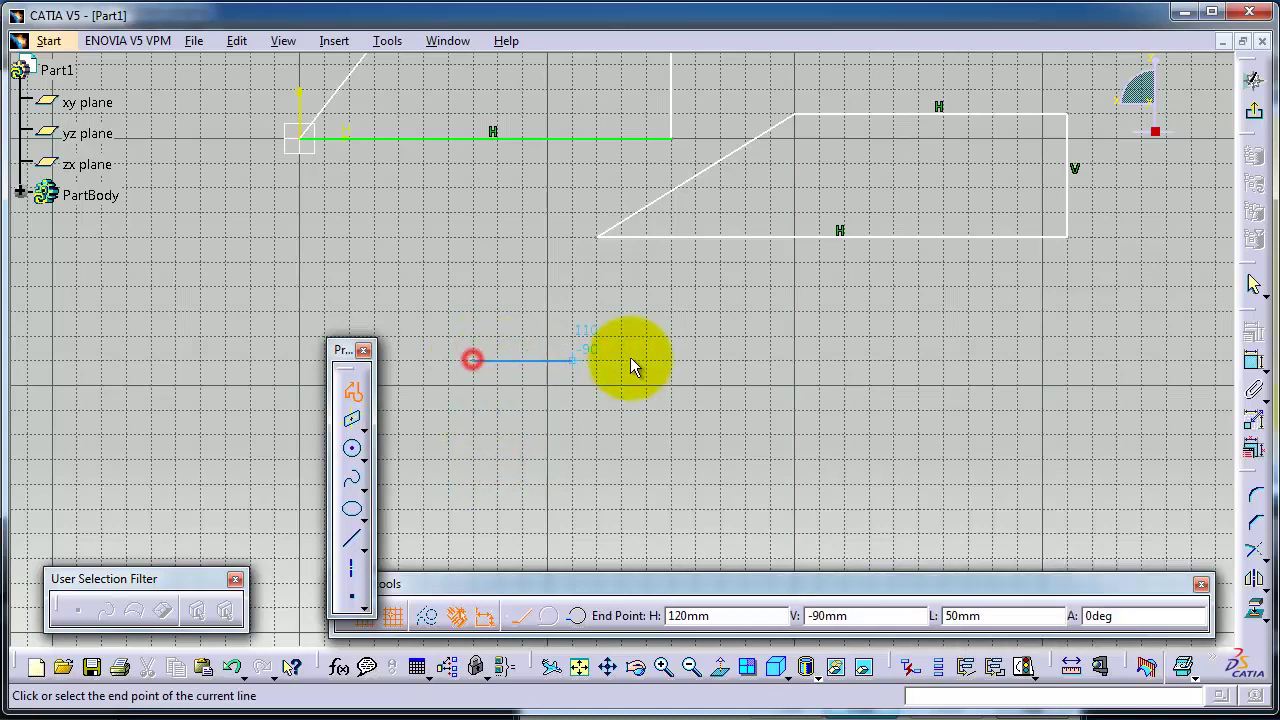
pyautogui.click(795, 360)
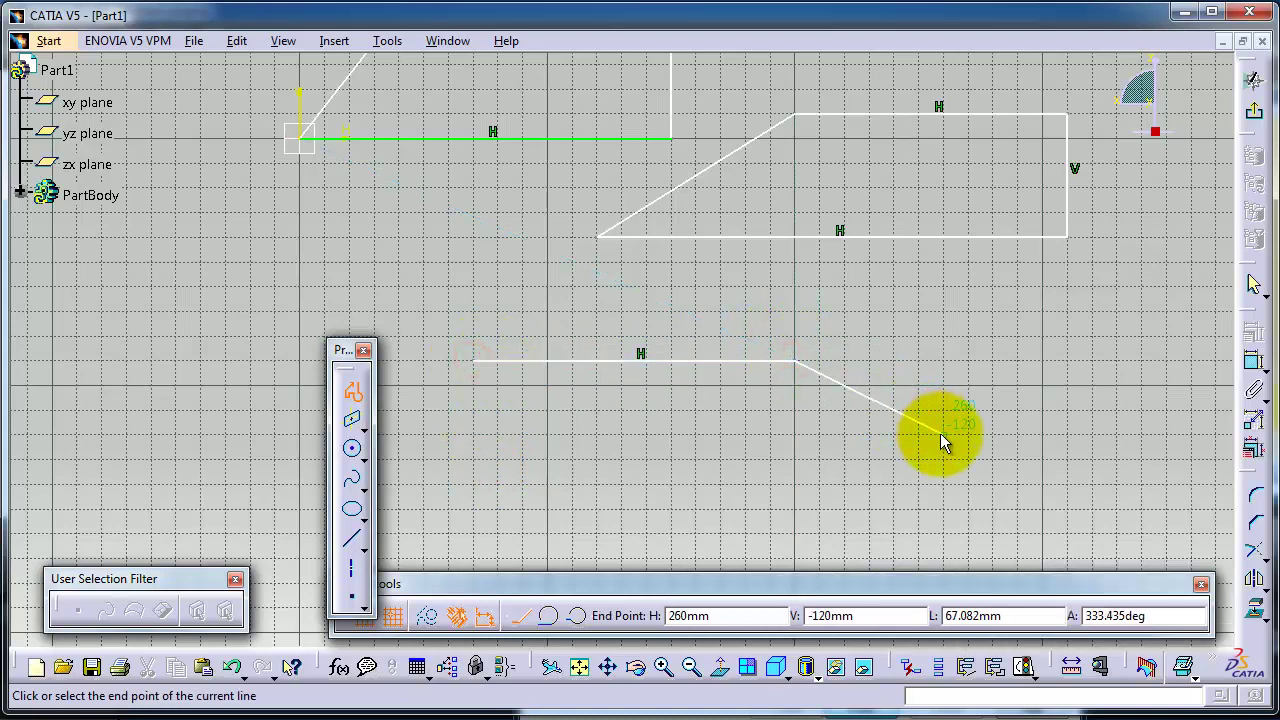
pyautogui.click(937, 437)
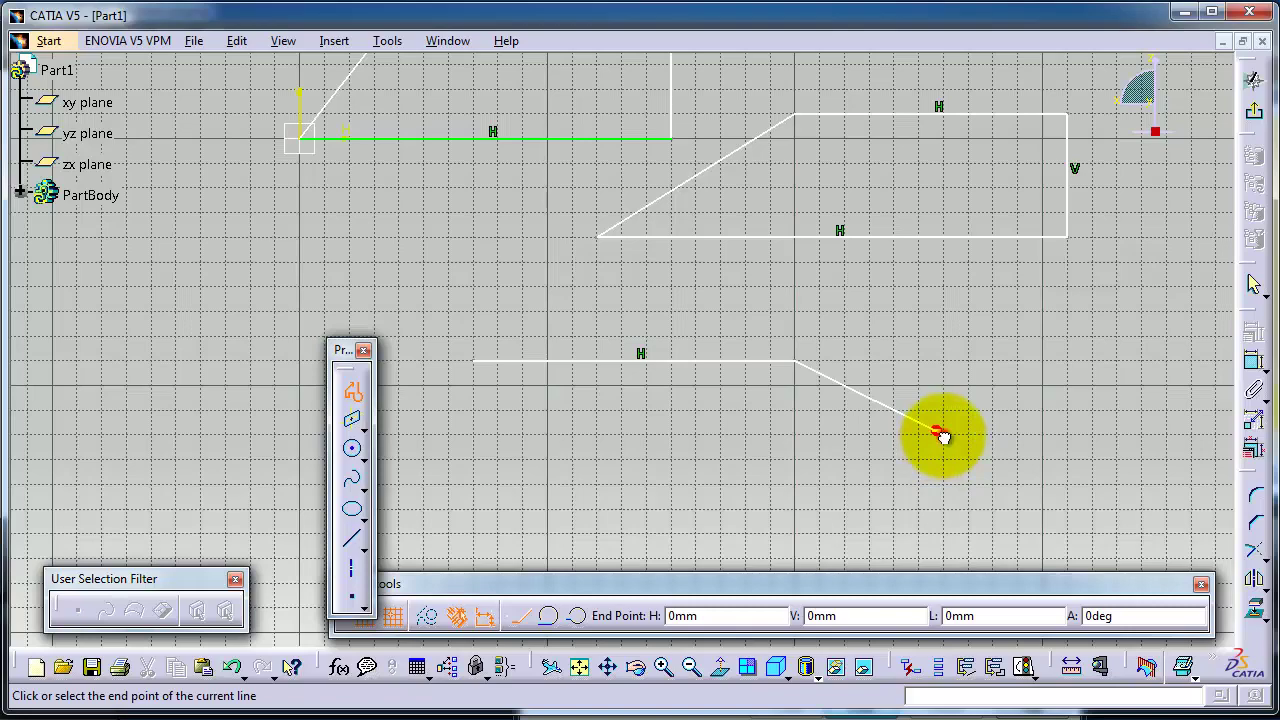
# Finish it with a tangent arc, a straight bottom line, and a tangent arc to the start.
pyautogui.moveTo(943, 435); pyautogui.dragTo(782, 530)
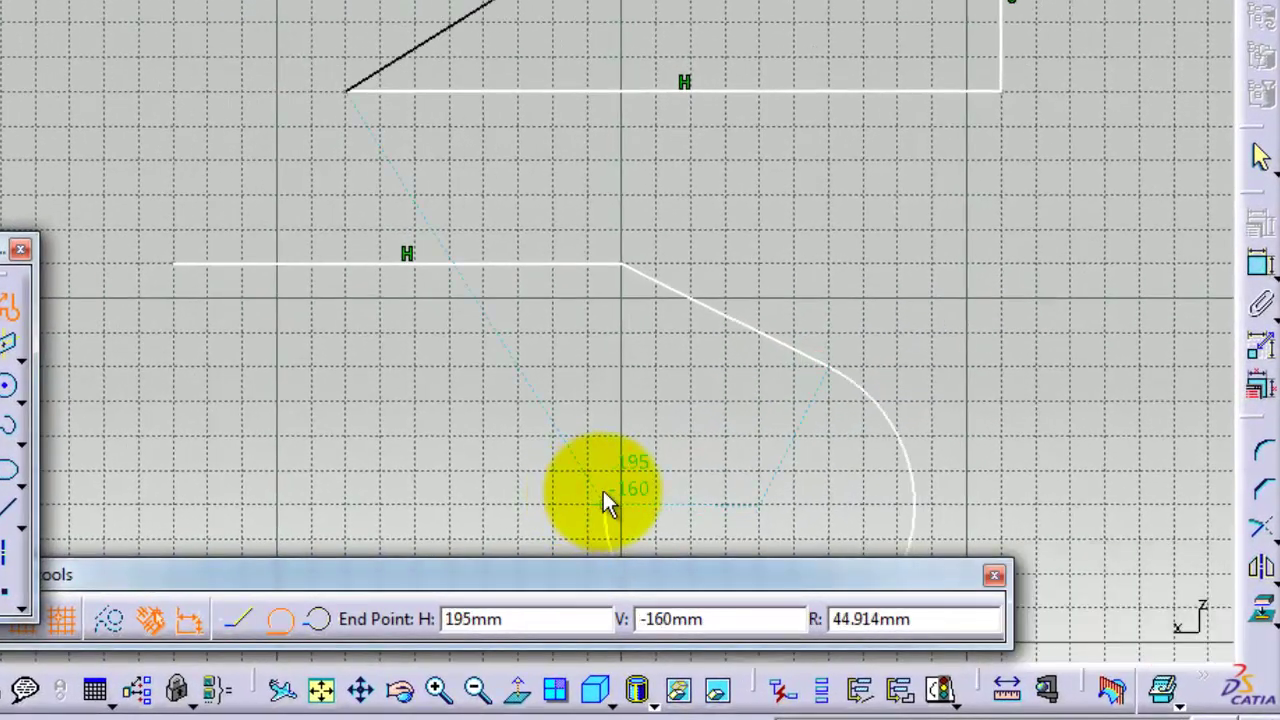
pyautogui.moveTo(604, 493); pyautogui.dragTo(668, 455)
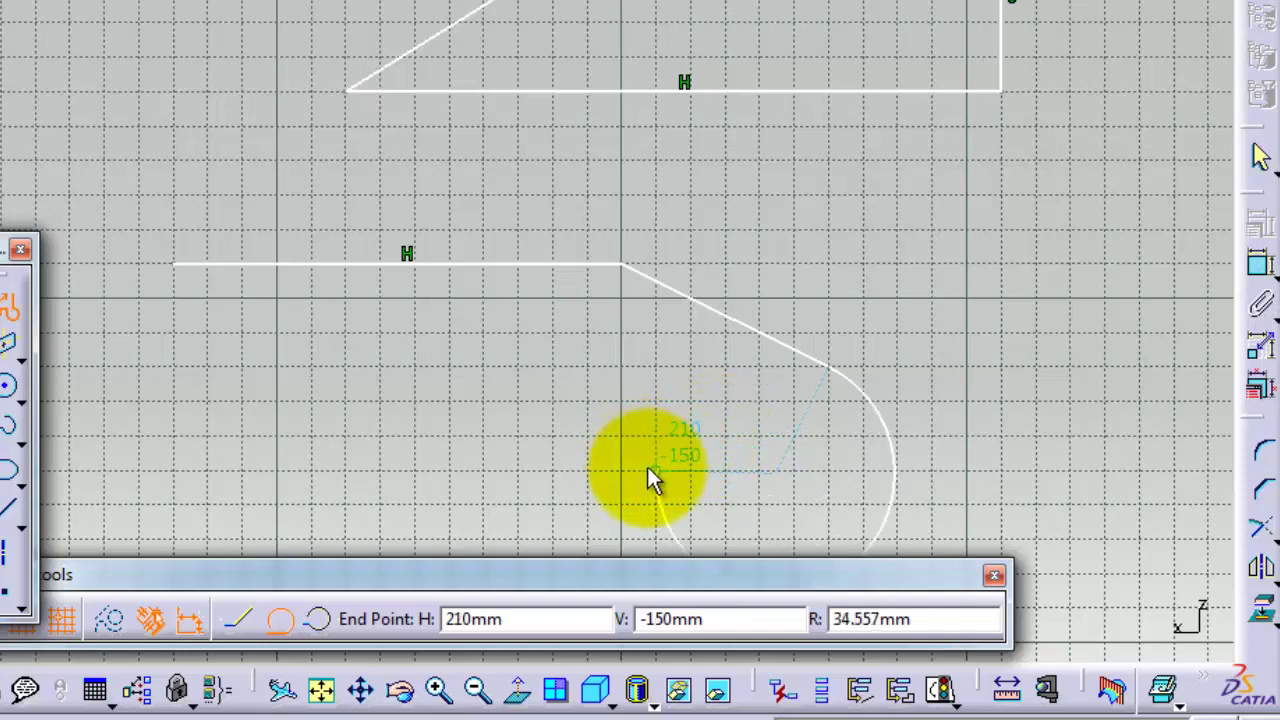
pyautogui.click(718, 506)
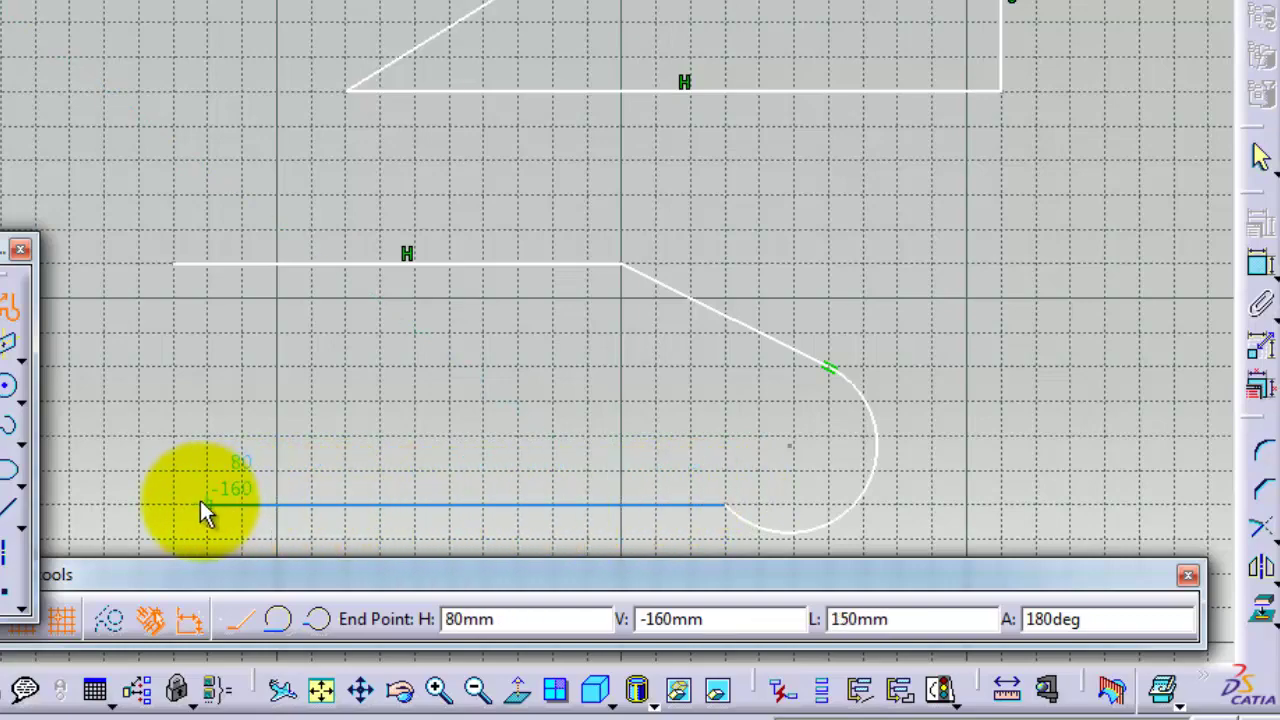
pyautogui.click(163, 505)
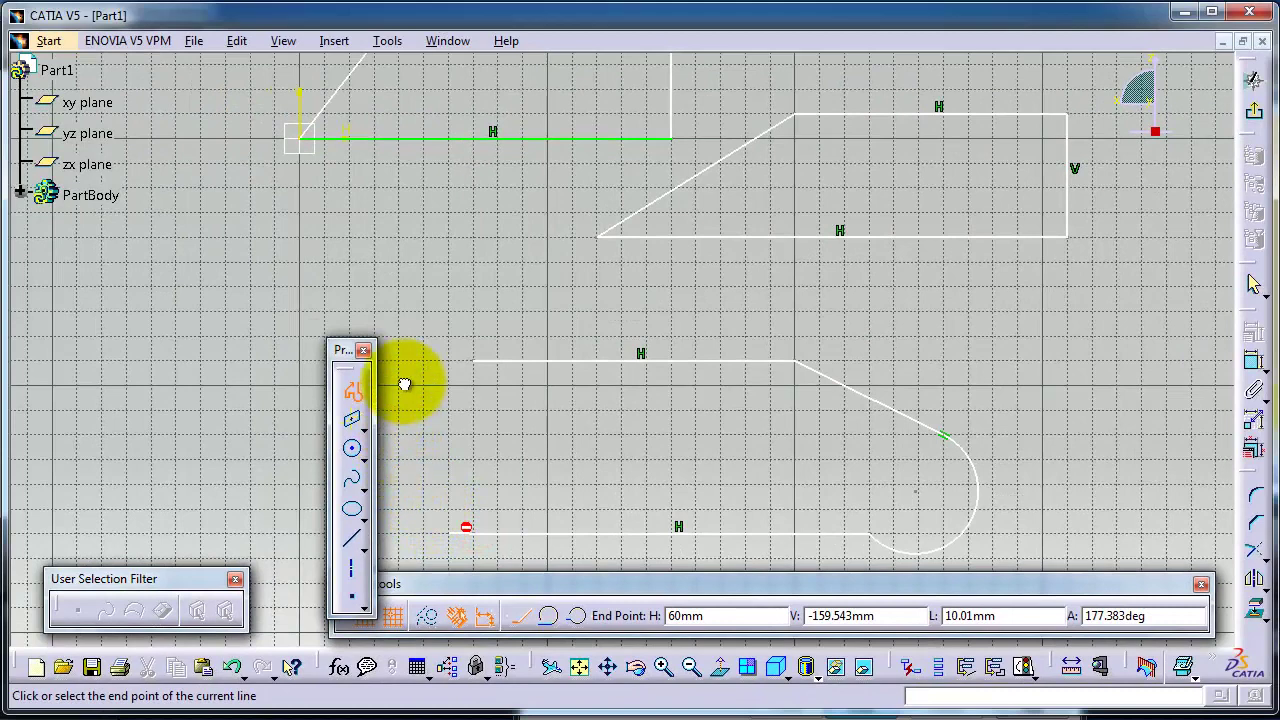
pyautogui.moveTo(405, 381); pyautogui.dragTo(422, 362)
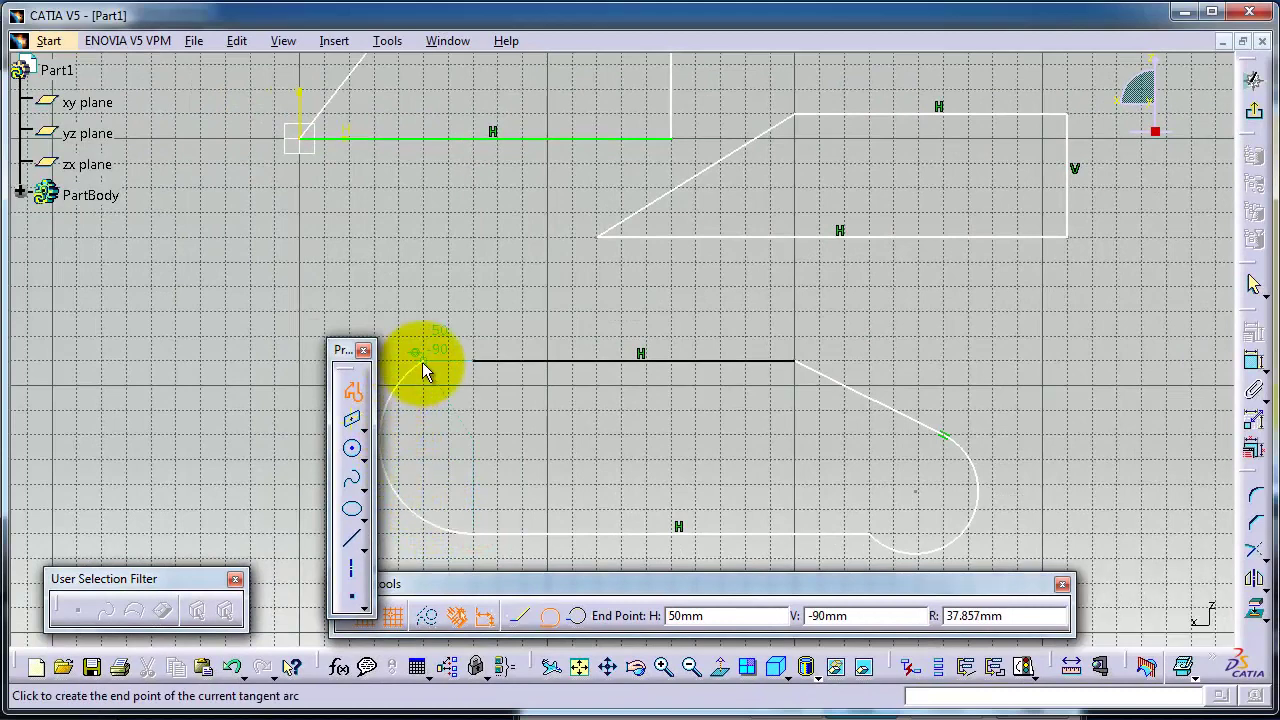
pyautogui.click(475, 360)
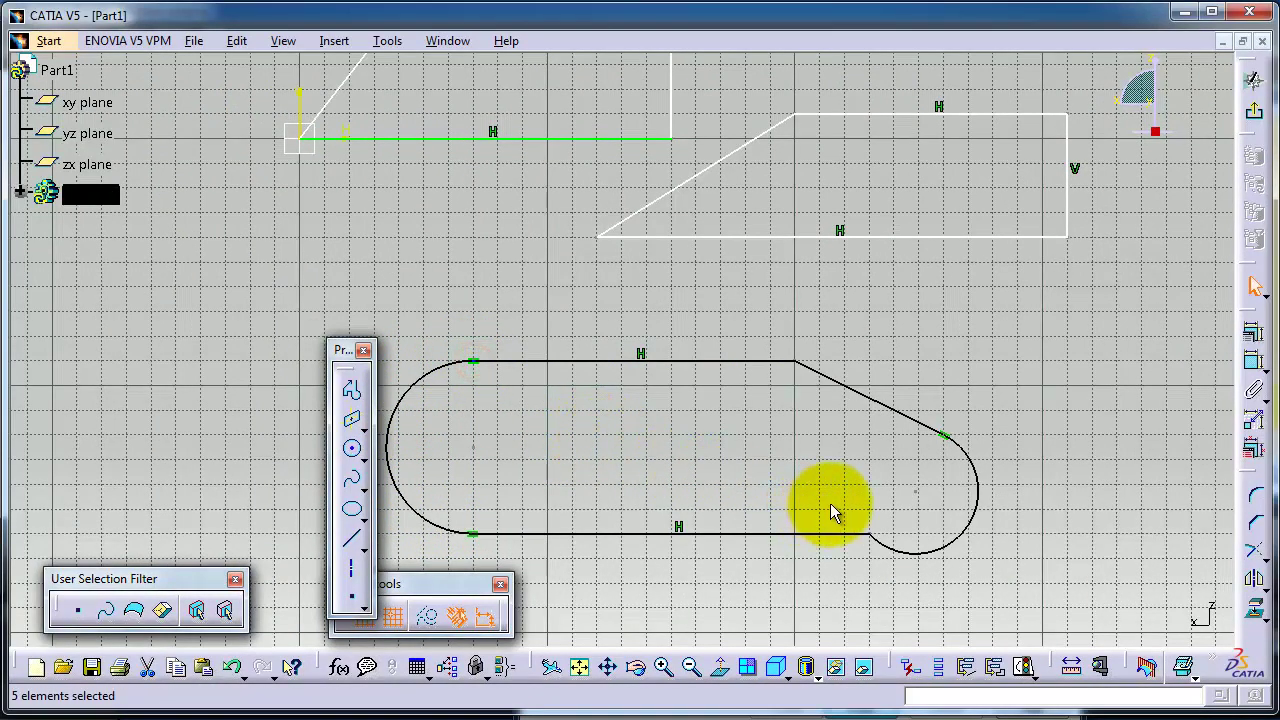
pyautogui.moveTo(831, 512)
pyautogui.mouseDown(button='middle')
pyautogui.moveTo(886, 486)
pyautogui.moveTo(939, 403)
pyautogui.mouseUp(button='middle')
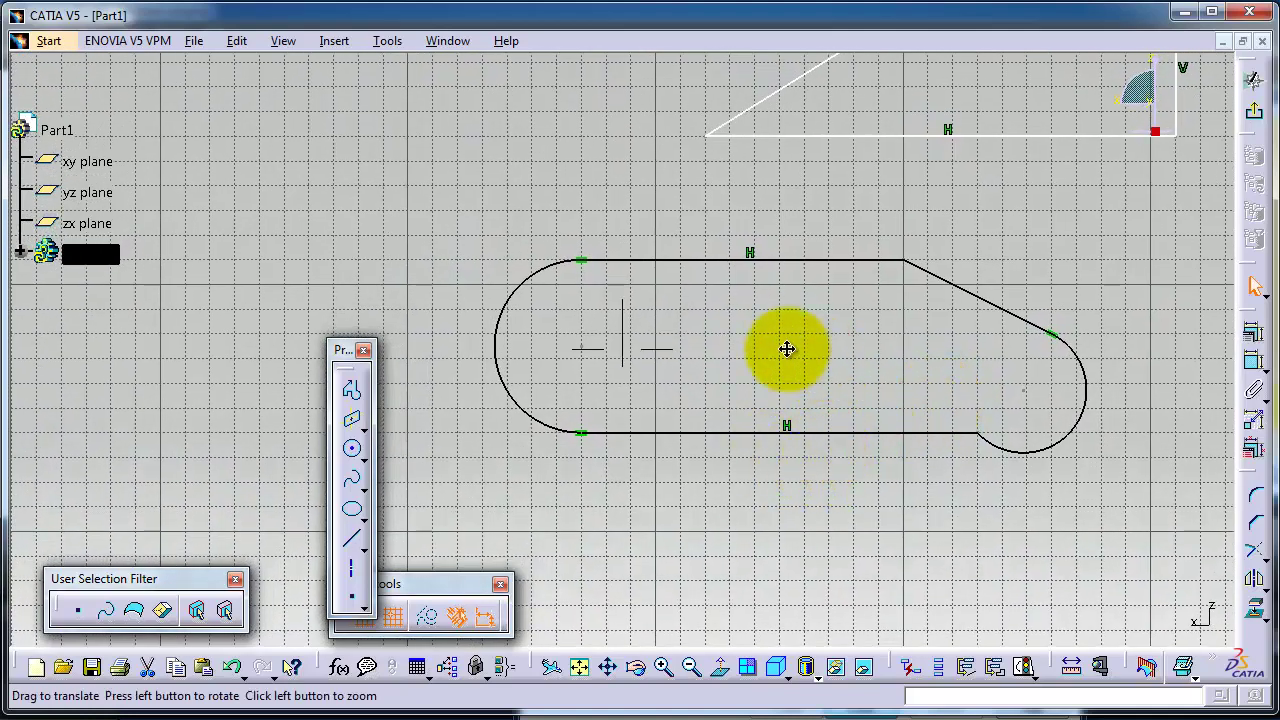
# Show the line, infinite line, bitangent, bisecting and normal line options beside the profile.
pyautogui.moveTo(781, 346); pyautogui.dragTo(729, 334, button='middle')
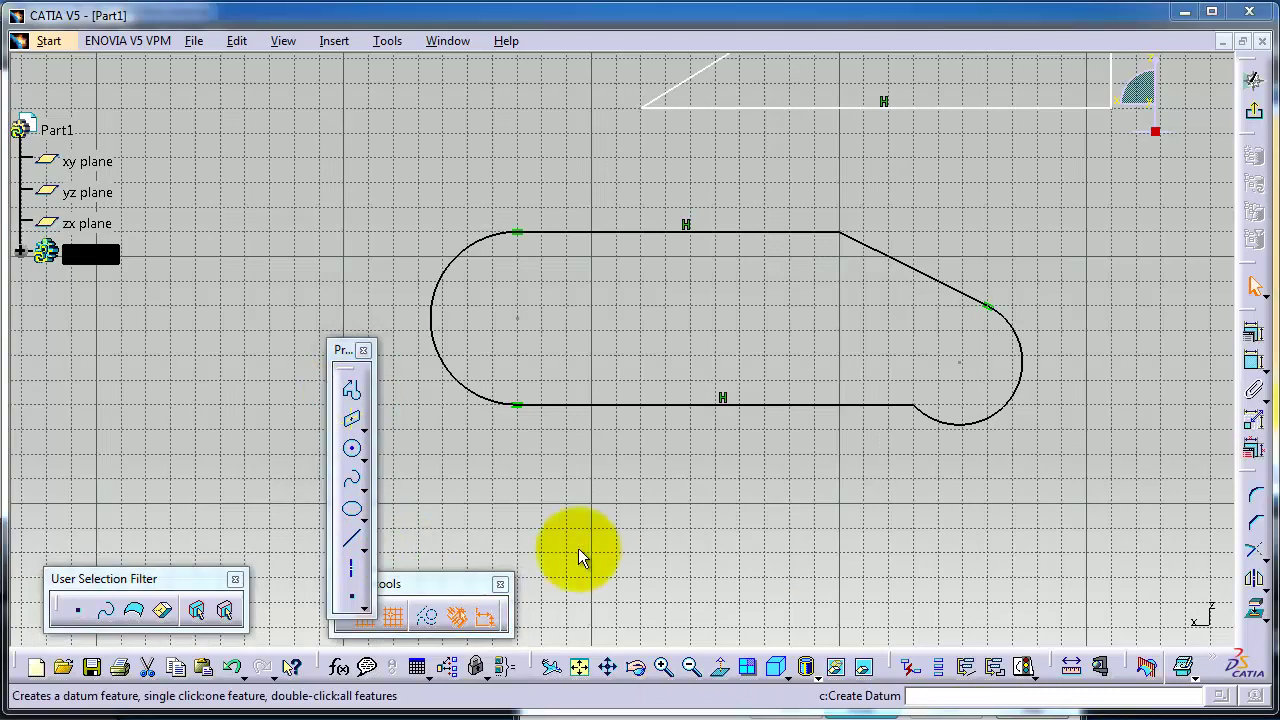
pyautogui.click(365, 550)
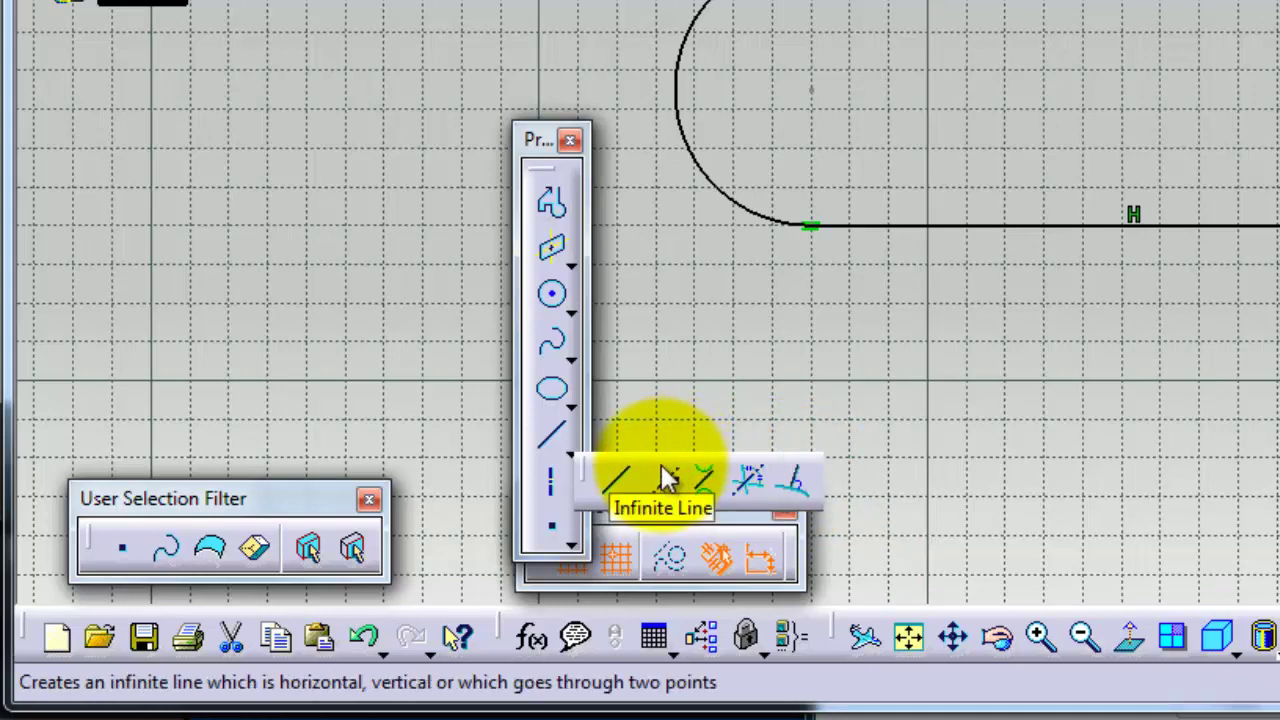
# Dismiss the line options and centre the rounded tangent-arc profile in the view.
pyautogui.click(553, 205)
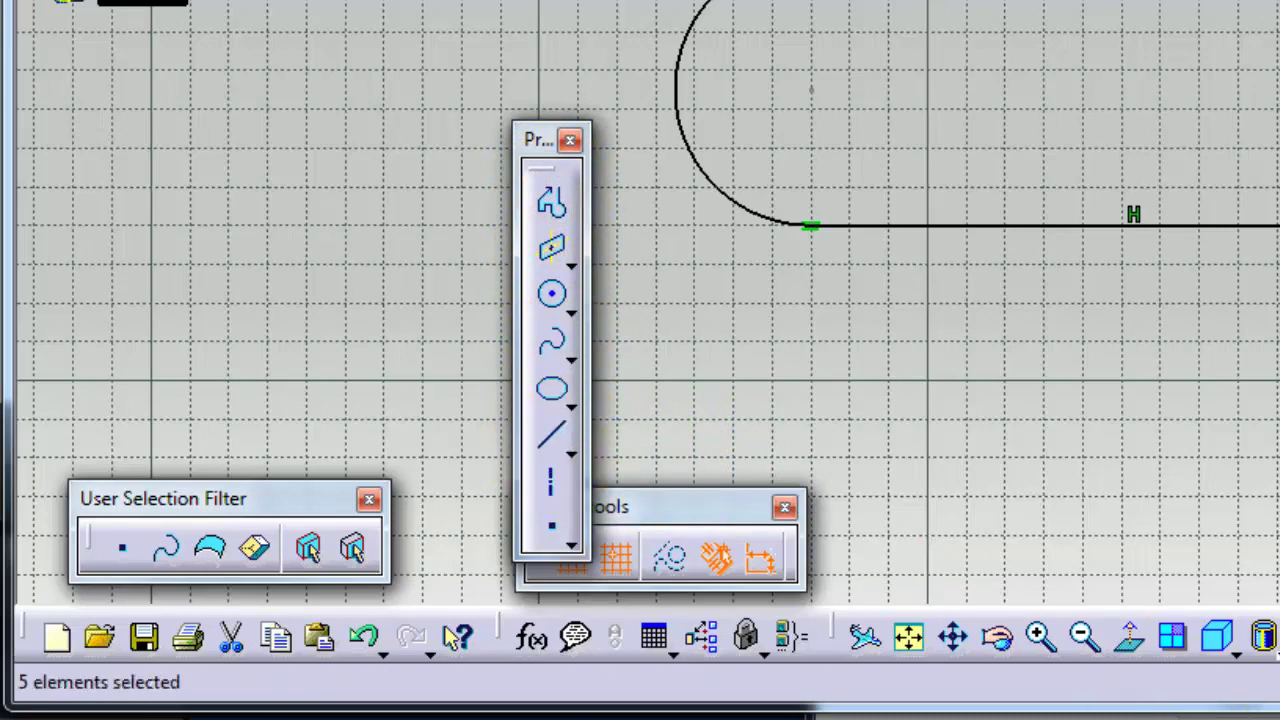
pyautogui.moveTo(1279, 450)
pyautogui.mouseDown(button='middle')
pyautogui.moveTo(1263, 357)
pyautogui.moveTo(1276, 292)
pyautogui.mouseUp(button='middle')
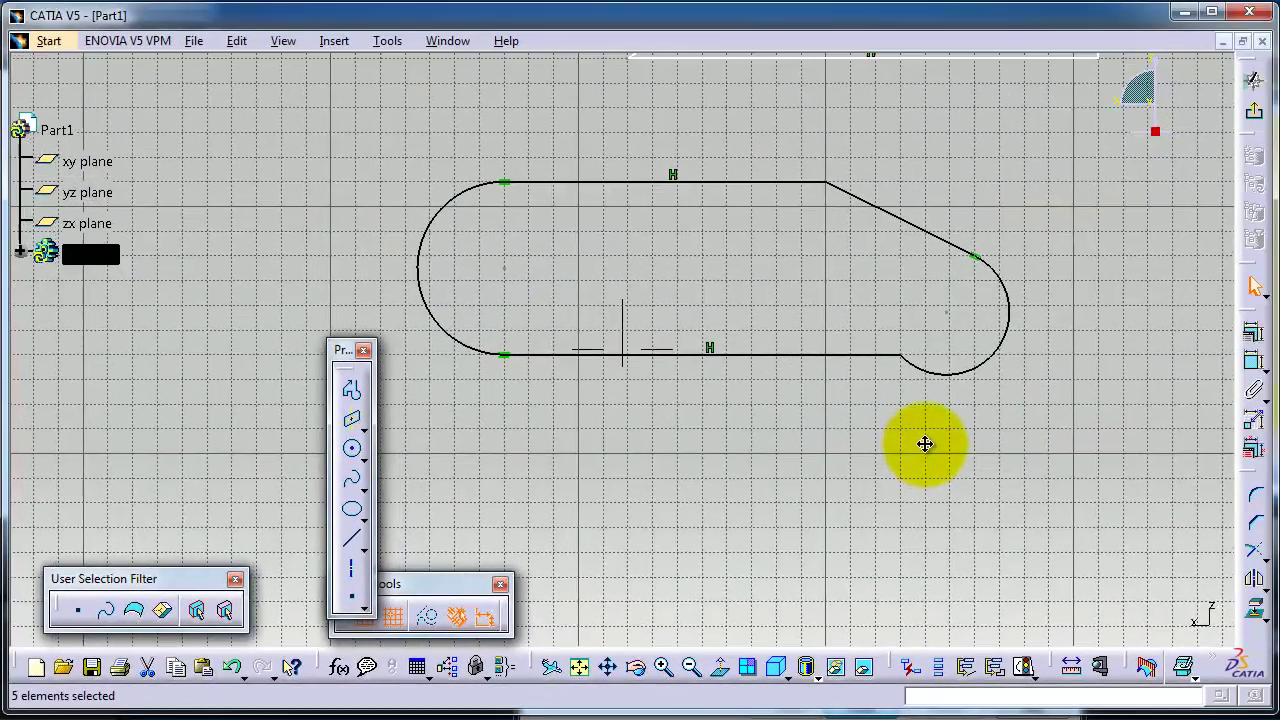
pyautogui.moveTo(923, 443)
pyautogui.mouseDown(button='middle')
pyautogui.moveTo(944, 444)
pyautogui.moveTo(937, 397)
pyautogui.mouseUp(button='middle')
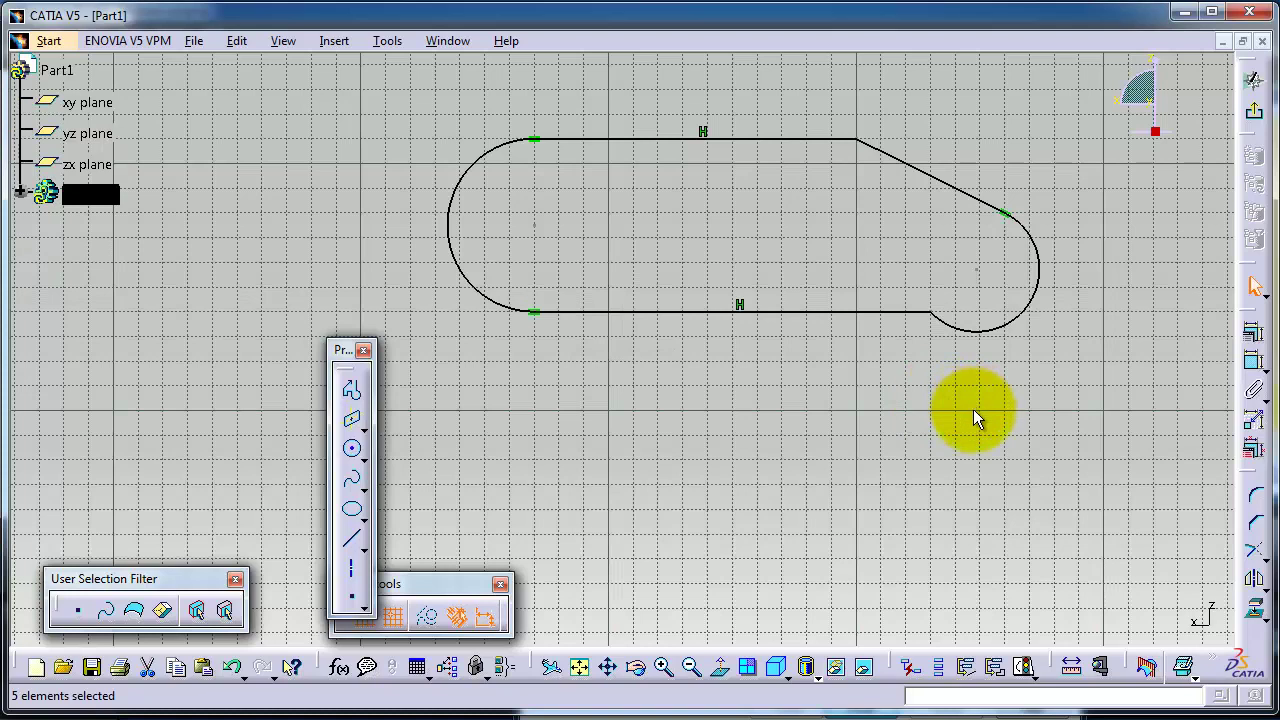